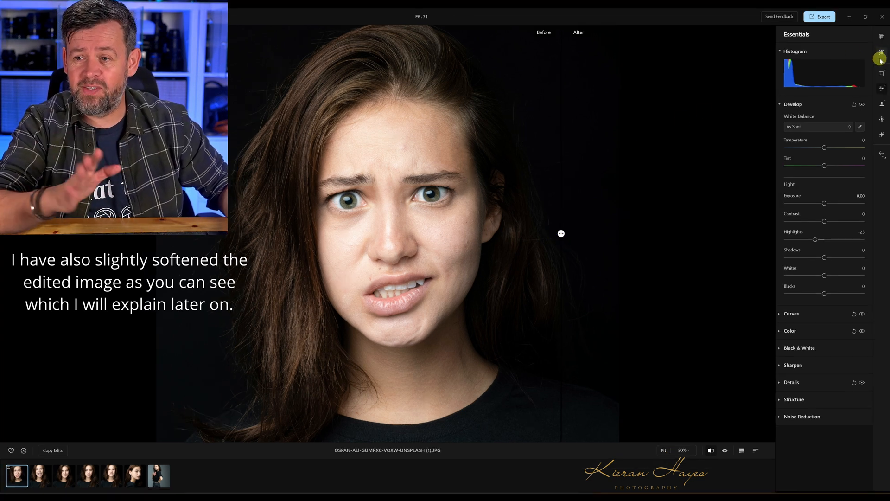
Review the crop aspect ratio choices and the Optics lens corrections for the portrait, keeping the Original ratio.
{"action": "left_click", "coordinate": [882, 73]}
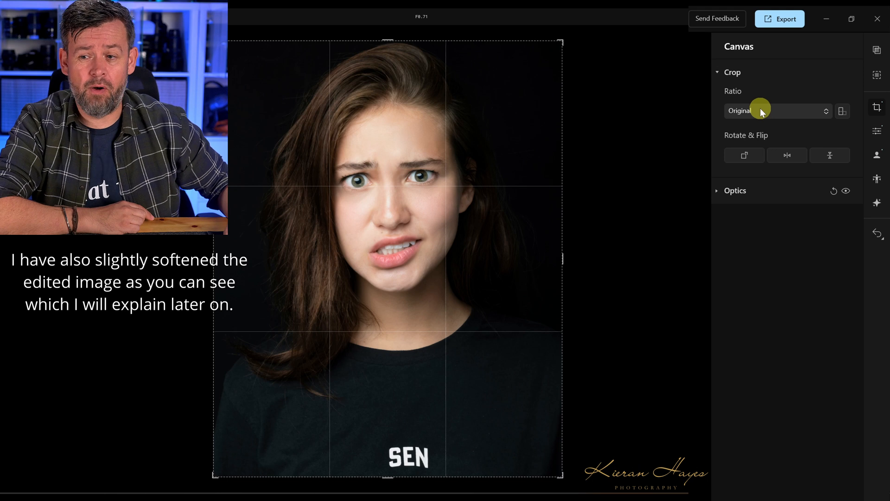
{"action": "left_click", "coordinate": [807, 74]}
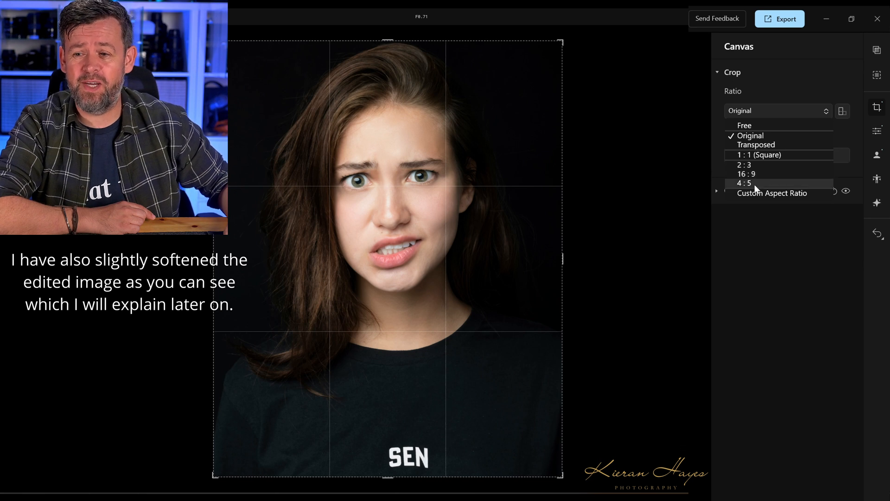
{"action": "left_click", "coordinate": [775, 196]}
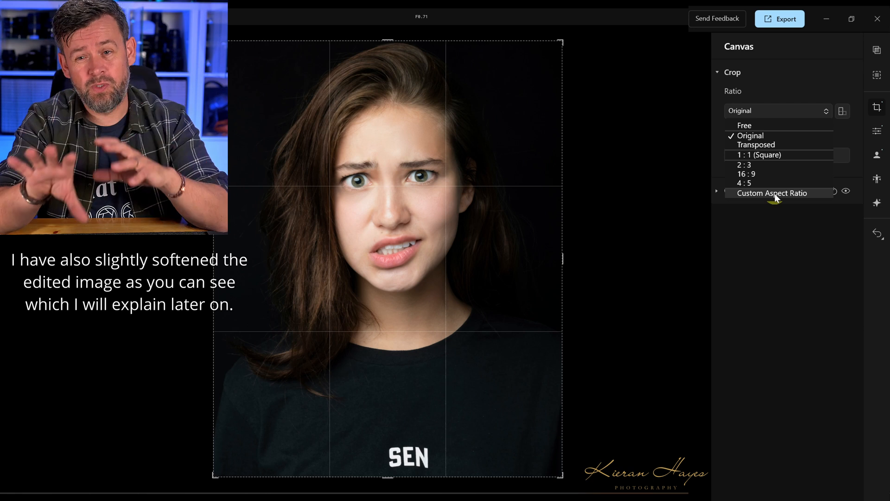
{"action": "left_click", "coordinate": [738, 136]}
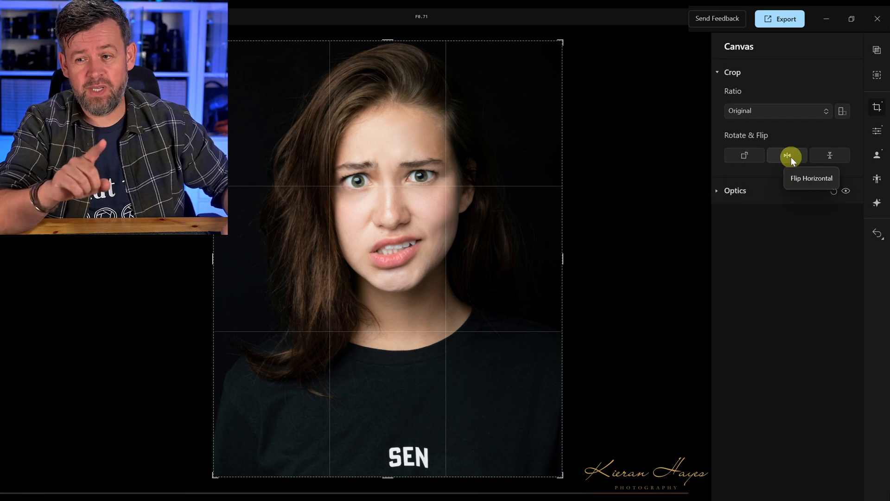
{"action": "left_click", "coordinate": [735, 190]}
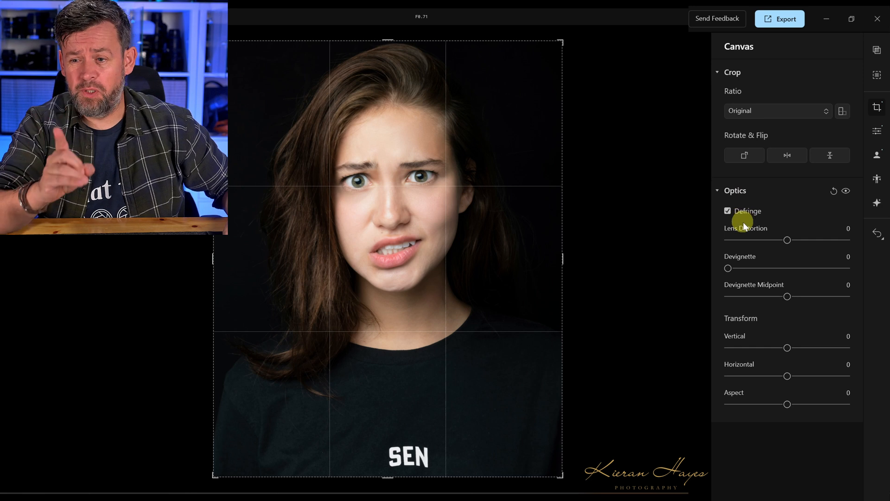
{"action": "left_click", "coordinate": [788, 240]}
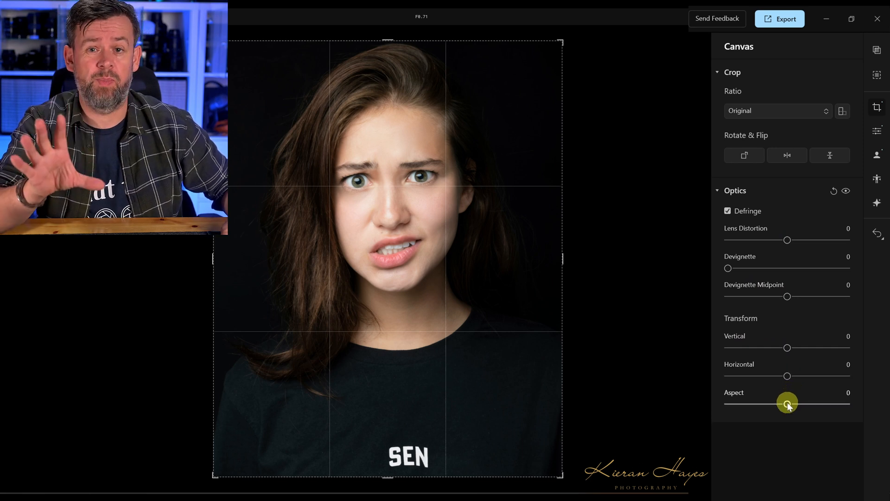
Try raising the portrait's Exposure to 2.96 in the Develop settings, and reset it to 0.
{"action": "left_click", "coordinate": [877, 131]}
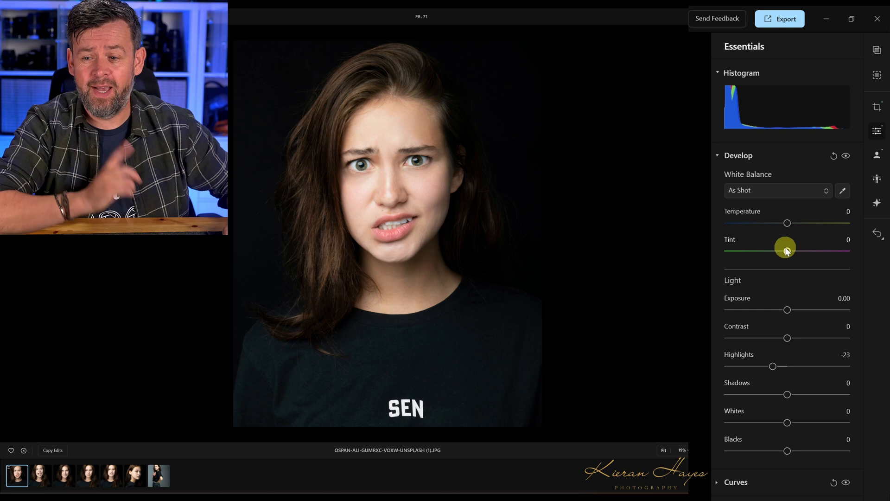
{"action": "left_click_drag", "start_coordinate": [787, 311], "coordinate": [822, 312]}
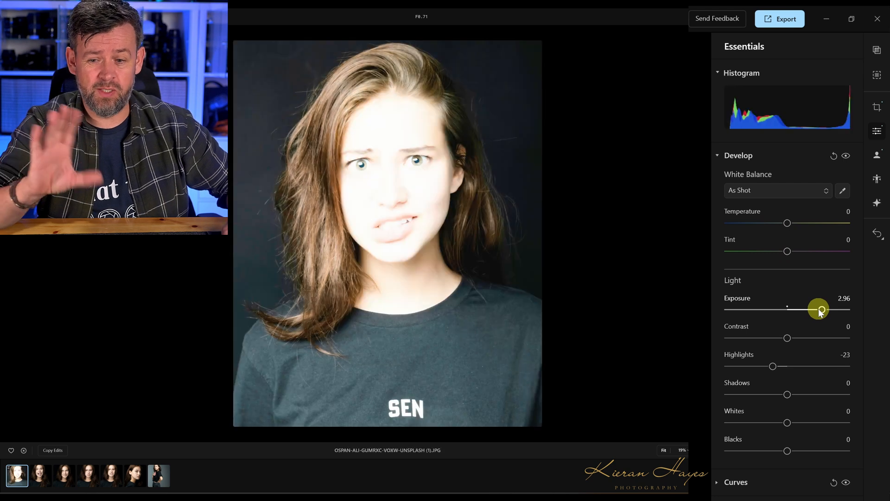
{"action": "left_click_drag", "start_coordinate": [818, 309], "coordinate": [789, 309]}
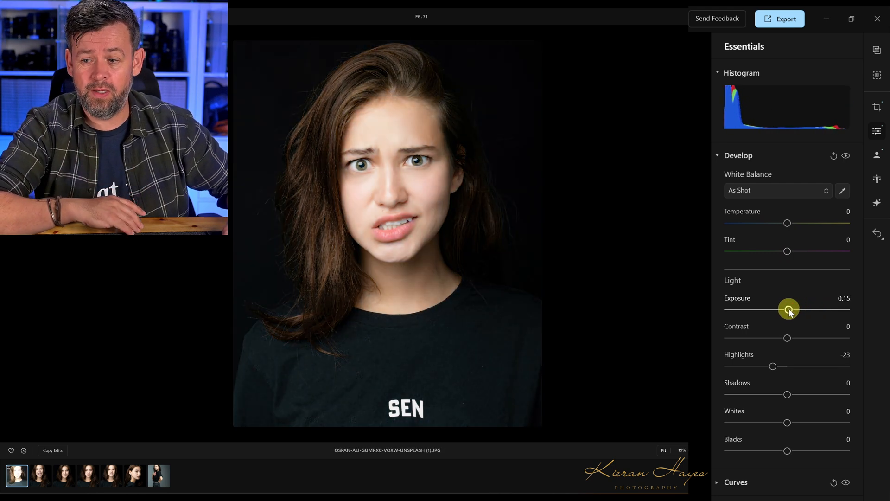
{"action": "double_click", "coordinate": [789, 309]}
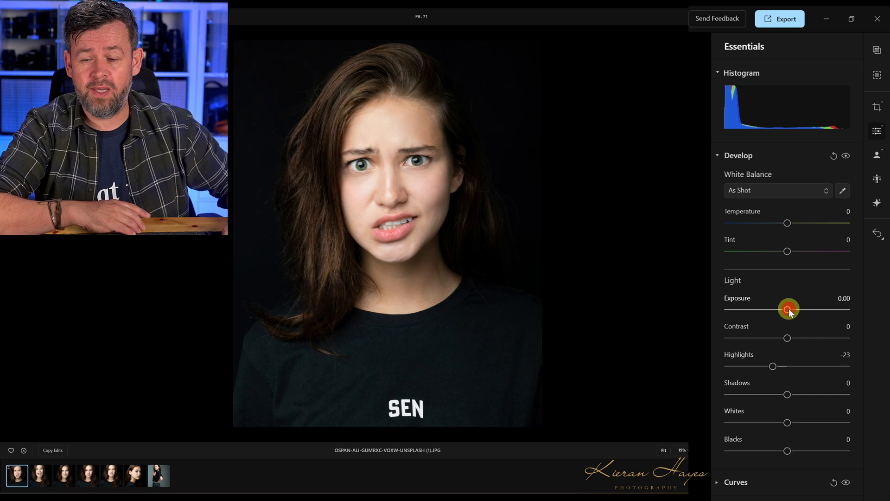
Reset the Highlights adjustment and set it to -28.
{"action": "double_click", "coordinate": [774, 366]}
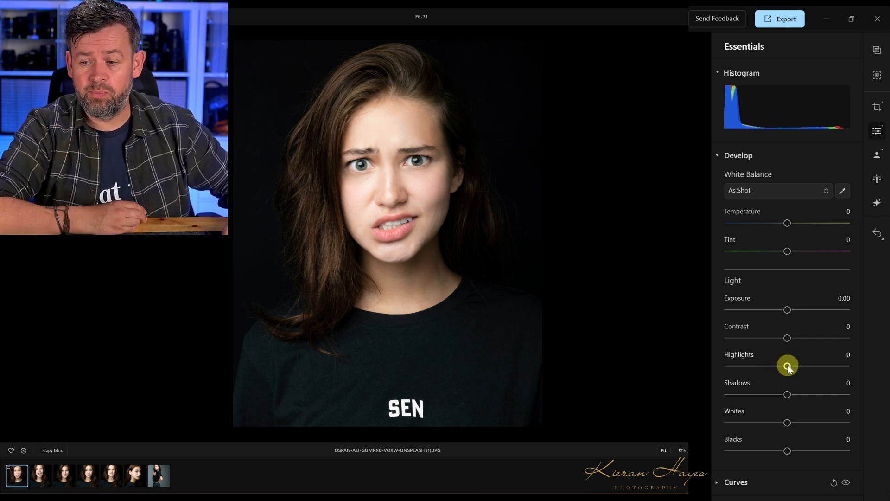
{"action": "mouse_move", "coordinate": [787, 368]}
{"action": "left_mouse_down"}
{"action": "mouse_move", "coordinate": [761, 365]}
{"action": "mouse_move", "coordinate": [770, 365]}
{"action": "left_mouse_up"}
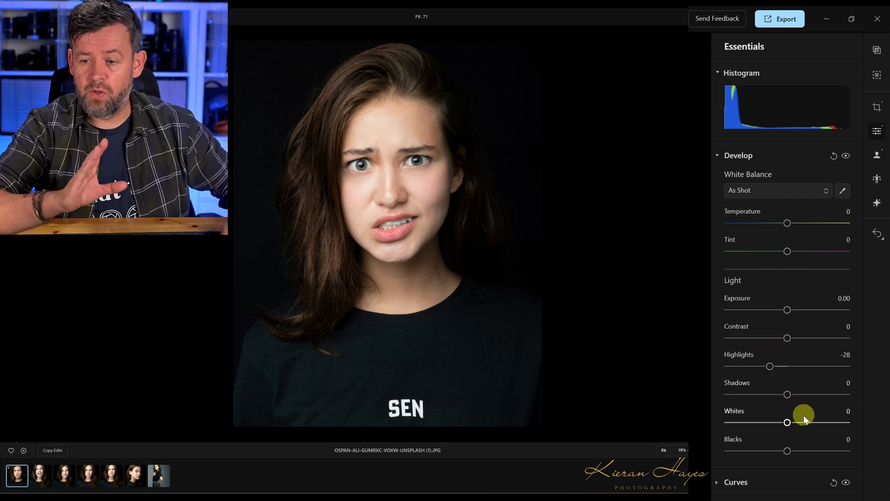
Add three points along the main tone curve and raise the middle one slightly to brighten the midtones.
{"action": "scroll", "coordinate": [791, 429], "scroll_direction": "down", "scroll_amount": 5}
{"action": "left_click", "coordinate": [742, 357]}
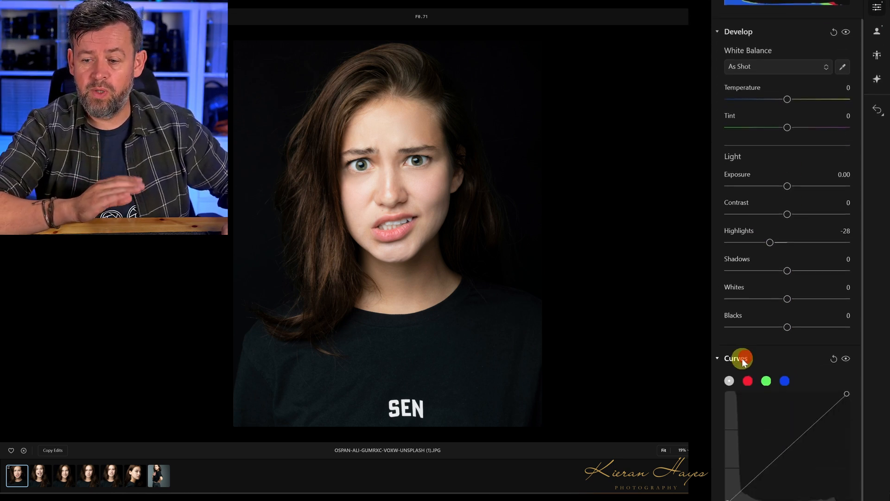
{"action": "scroll", "coordinate": [798, 365], "scroll_direction": "down", "scroll_amount": 2}
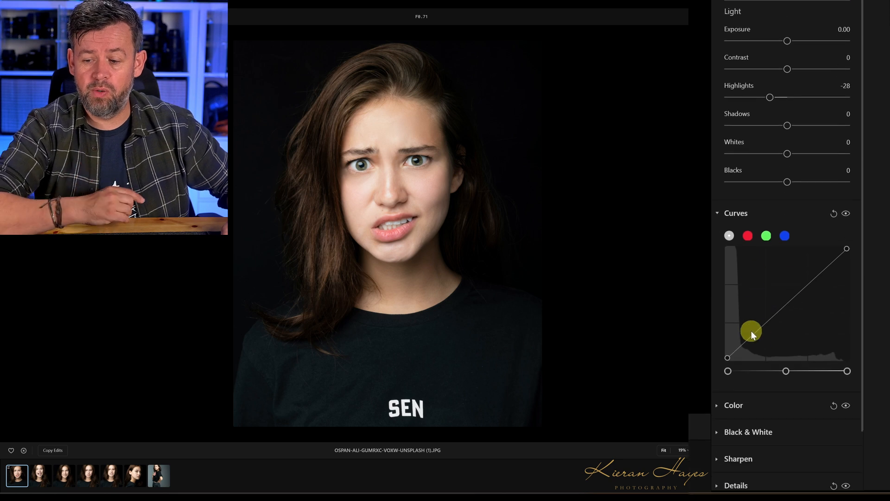
{"action": "left_click", "coordinate": [753, 332]}
{"action": "left_click", "coordinate": [794, 295]}
{"action": "left_click", "coordinate": [828, 267]}
{"action": "mouse_move", "coordinate": [794, 295]}
{"action": "left_mouse_down"}
{"action": "mouse_move", "coordinate": [776, 274]}
{"action": "mouse_move", "coordinate": [801, 299]}
{"action": "mouse_move", "coordinate": [791, 293]}
{"action": "left_mouse_up"}
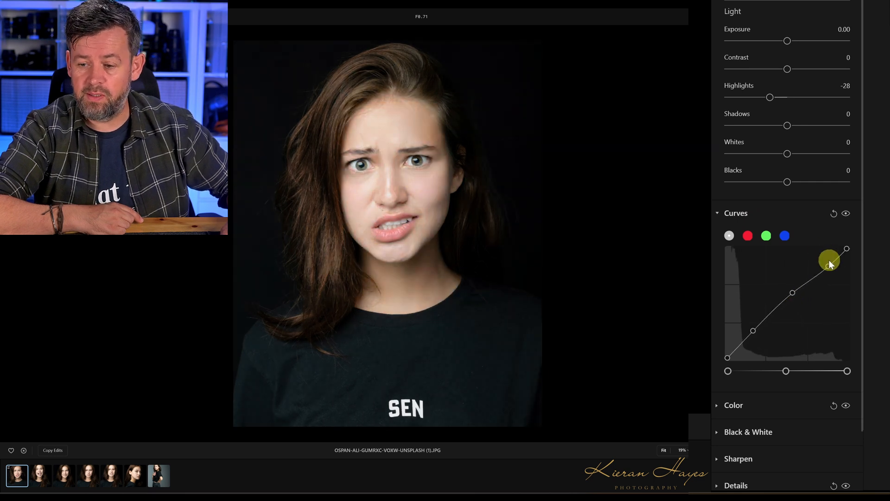
Examine the Color adjustments, switching the HSL sliders from Hue to Saturation and to Luminance.
{"action": "left_click", "coordinate": [737, 241]}
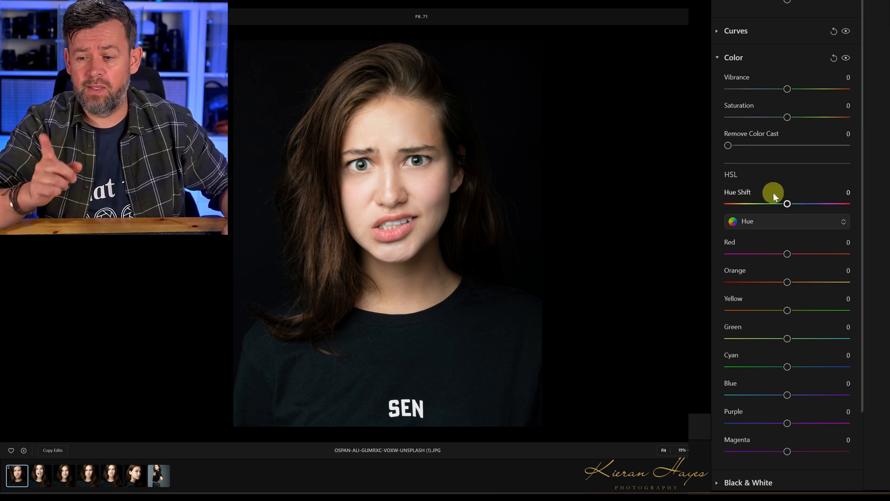
{"action": "scroll", "coordinate": [735, 144], "scroll_direction": "down", "scroll_amount": 3}
{"action": "left_click", "coordinate": [751, 106]}
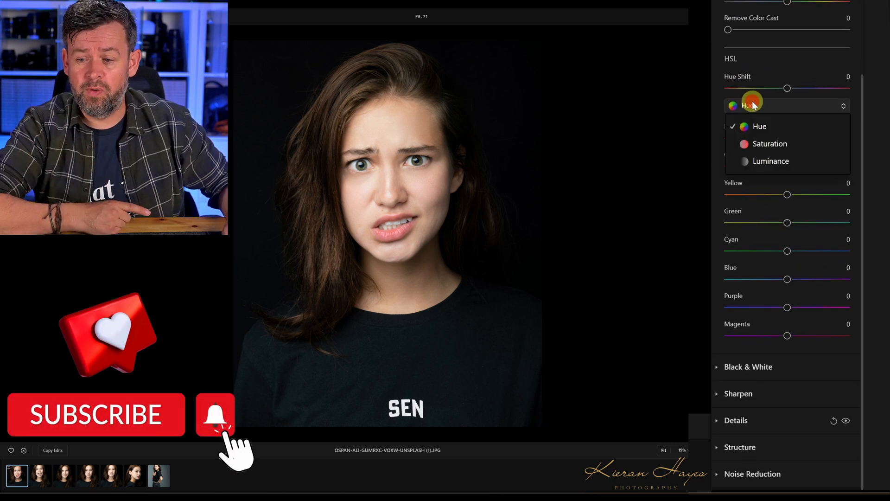
{"action": "left_click", "coordinate": [770, 143]}
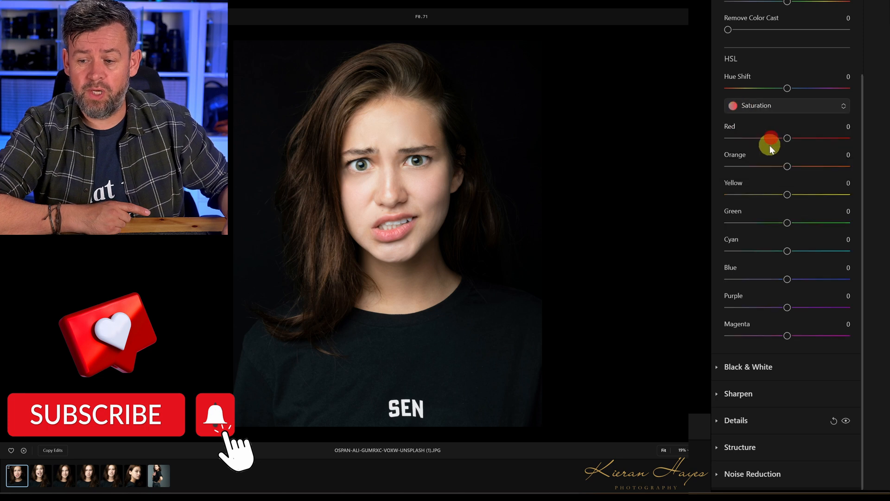
{"action": "left_click", "coordinate": [763, 106]}
{"action": "left_click", "coordinate": [765, 159]}
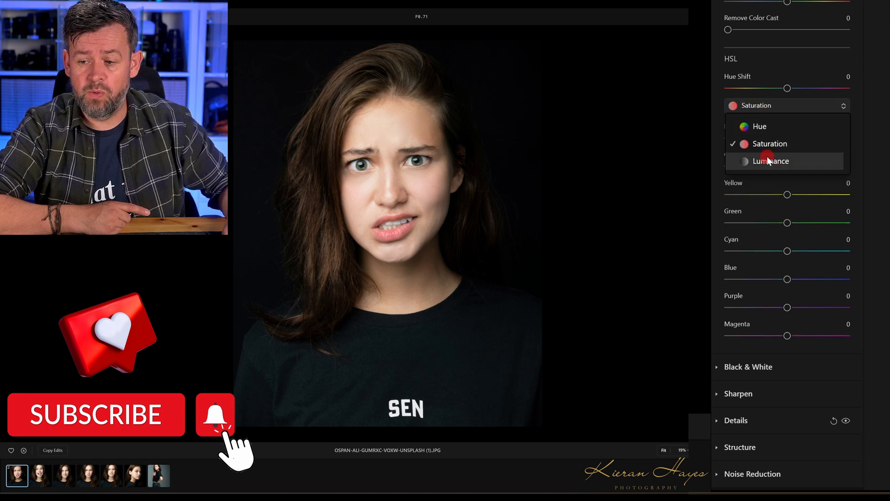
Examine the Black & White conversion options without converting the photo.
{"action": "left_click", "coordinate": [753, 367]}
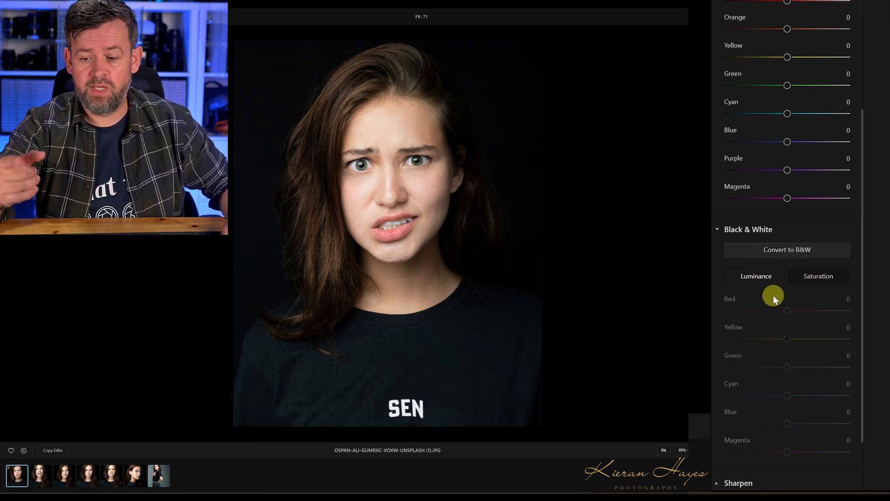
{"action": "scroll", "coordinate": [752, 330], "scroll_direction": "down", "scroll_amount": 2}
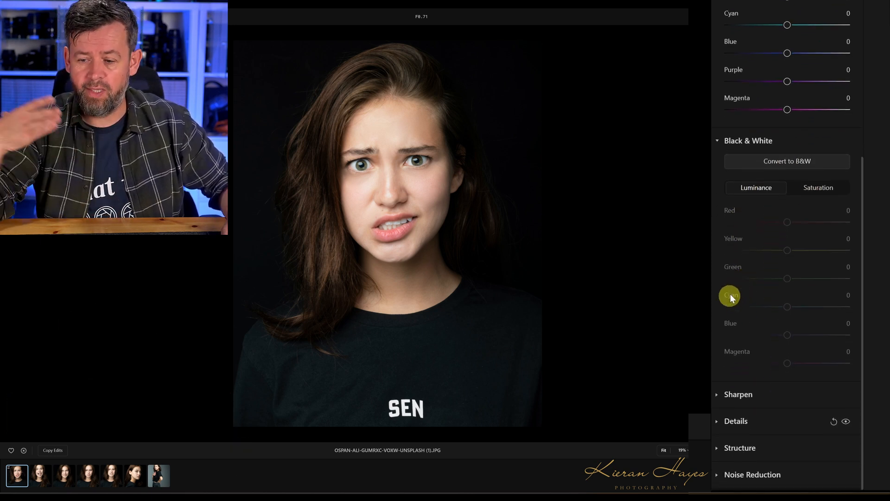
{"action": "left_click", "coordinate": [745, 140]}
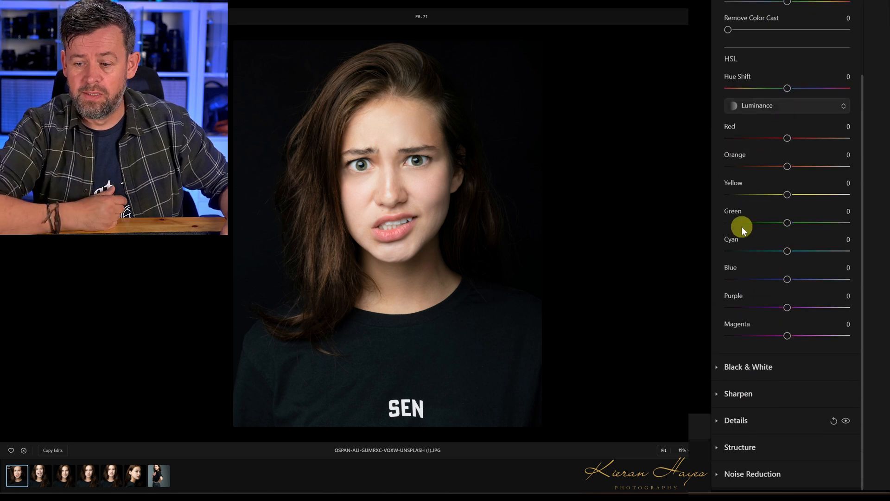
Raise the Sharpen amount to 72 and bring it back down to 3.
{"action": "left_click", "coordinate": [740, 394]}
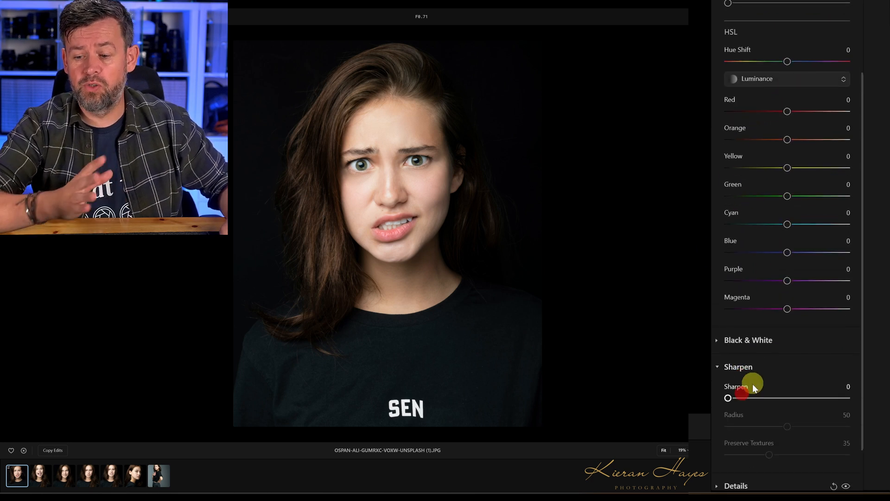
{"action": "left_click_drag", "start_coordinate": [727, 394], "coordinate": [813, 394]}
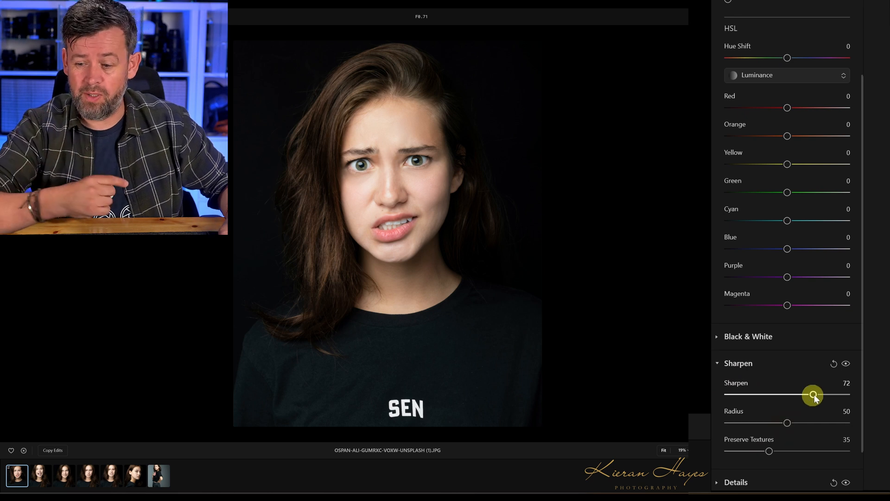
Examine the portrait's Details, Structure and Noise Reduction settings.
{"action": "left_click", "coordinate": [743, 420]}
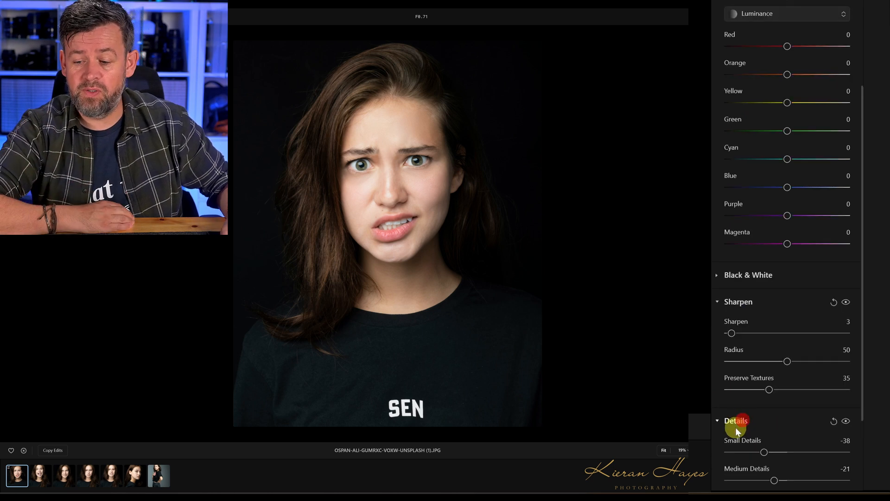
{"action": "scroll", "coordinate": [739, 441], "scroll_direction": "down", "scroll_amount": 3}
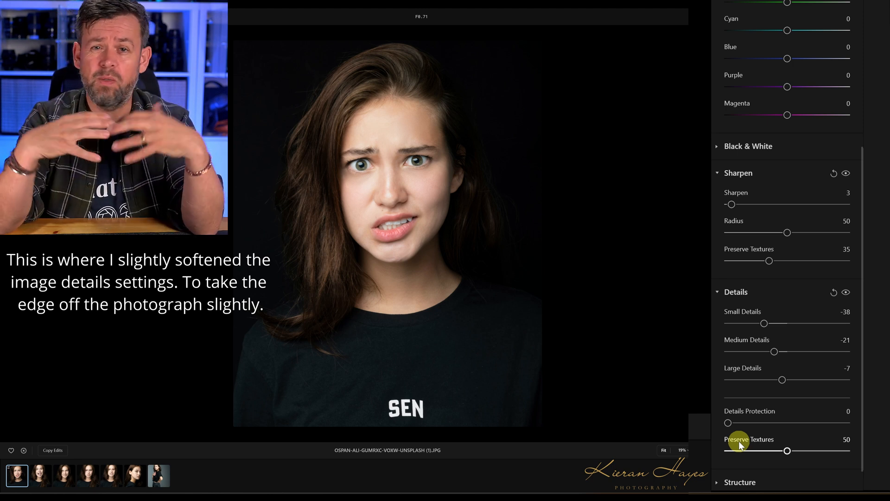
{"action": "scroll", "coordinate": [738, 440], "scroll_direction": "down", "scroll_amount": 1}
{"action": "left_click", "coordinate": [739, 448]}
{"action": "scroll", "coordinate": [751, 398], "scroll_direction": "down", "scroll_amount": 2}
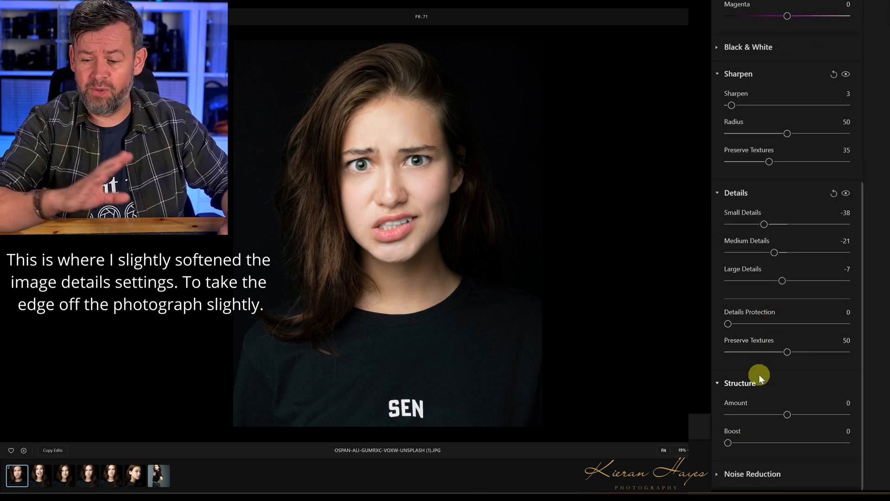
{"action": "left_click", "coordinate": [763, 471]}
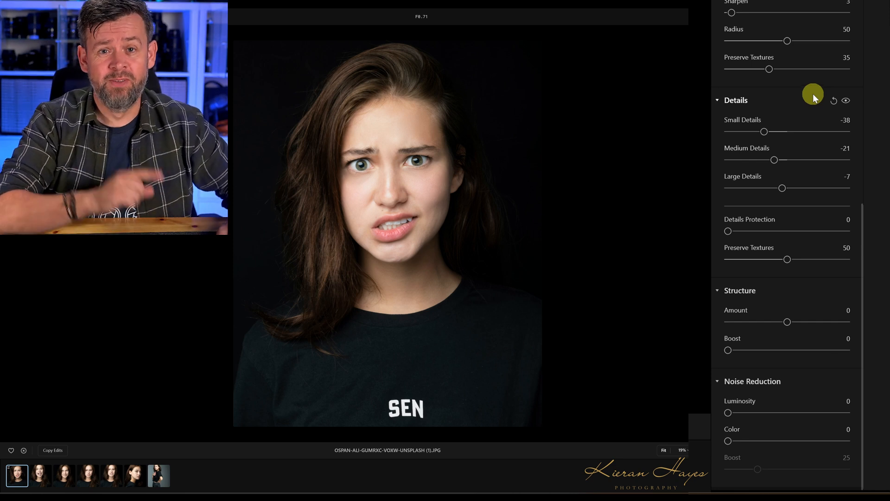
Set the skin's Blemish Removal to 100 in the Retouch tools and compare the face before and after.
{"action": "scroll", "coordinate": [813, 94], "scroll_direction": "up", "scroll_amount": 3}
{"action": "scroll", "coordinate": [763, 258], "scroll_direction": "up", "scroll_amount": 3}
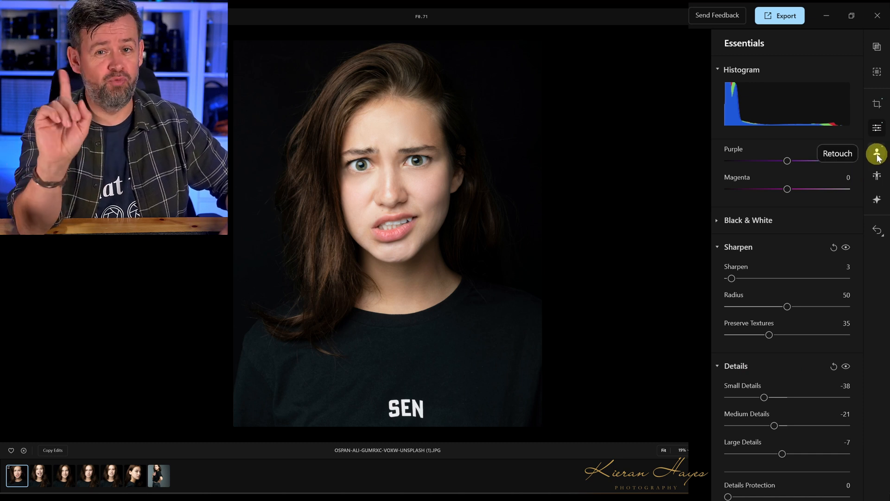
{"action": "left_click", "coordinate": [876, 155]}
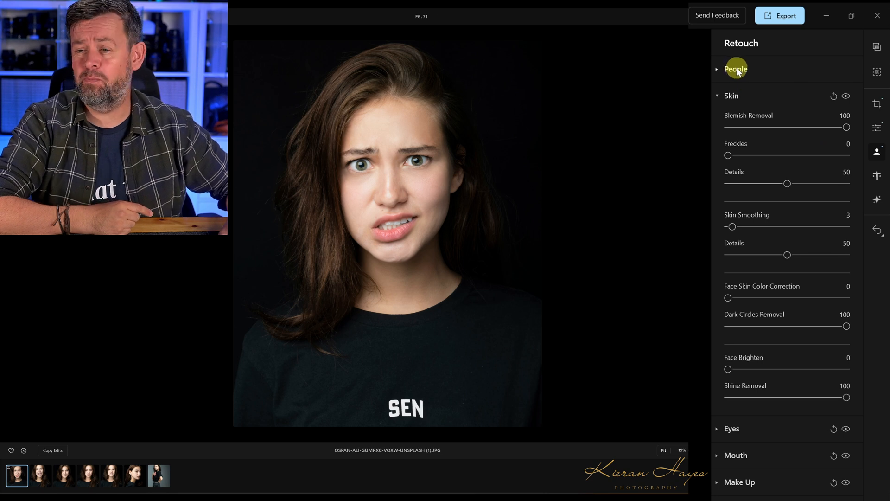
{"action": "left_click", "coordinate": [737, 70]}
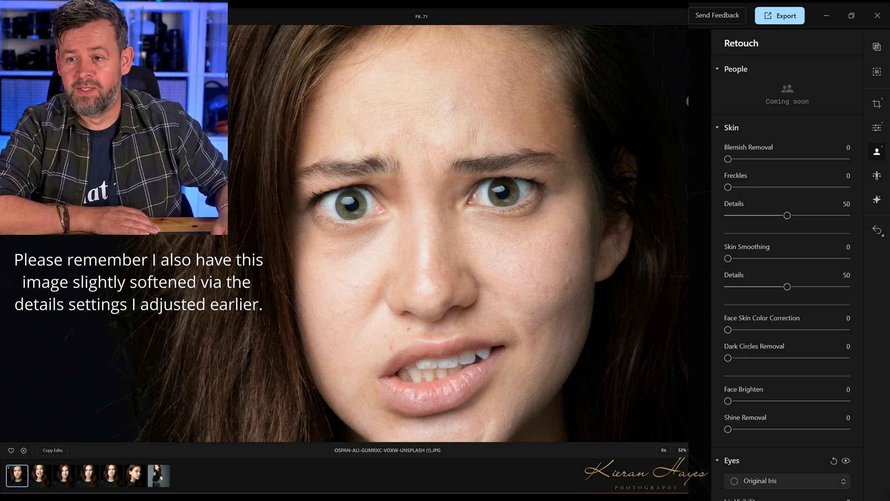
{"action": "left_click_drag", "start_coordinate": [726, 159], "coordinate": [887, 160]}
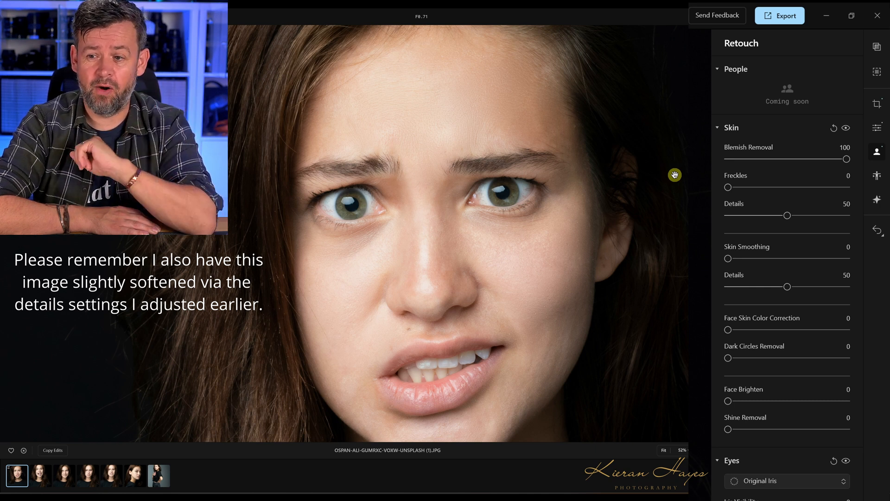
{"action": "left_click_drag", "start_coordinate": [693, 236], "coordinate": [120, 234]}
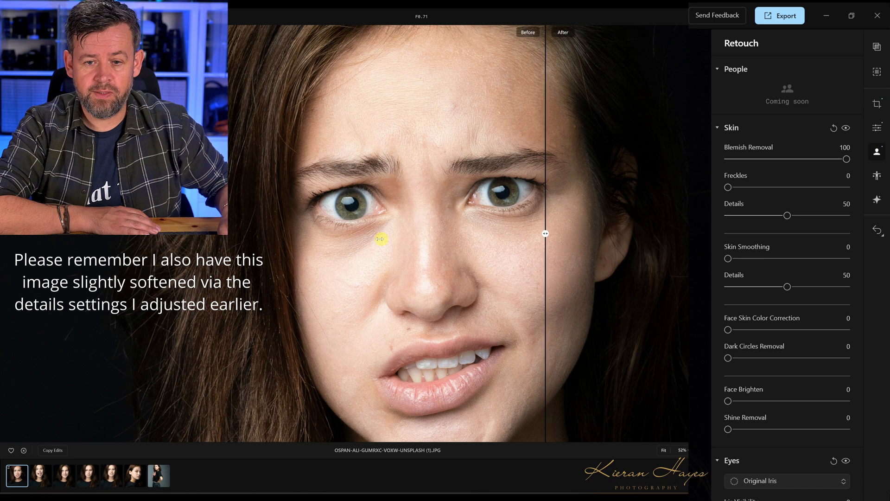
{"action": "mouse_move", "coordinate": [383, 237]}
{"action": "left_mouse_down"}
{"action": "mouse_move", "coordinate": [217, 237]}
{"action": "mouse_move", "coordinate": [272, 234]}
{"action": "mouse_move", "coordinate": [284, 244]}
{"action": "mouse_move", "coordinate": [695, 233]}
{"action": "left_mouse_up"}
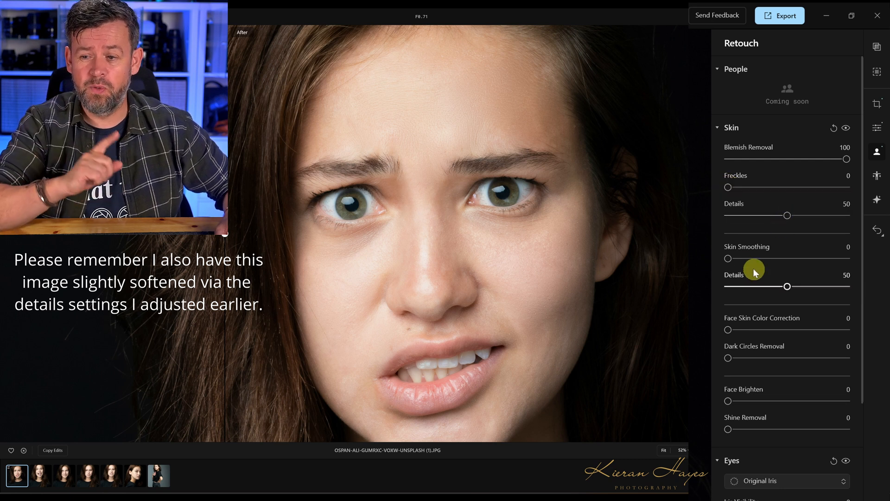
Set Skin Smoothing to 100.
{"action": "left_click_drag", "start_coordinate": [730, 258], "coordinate": [865, 261]}
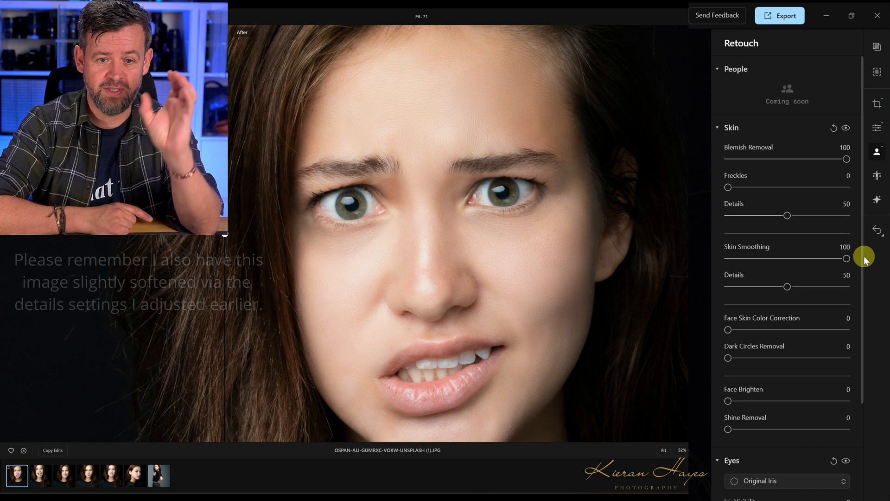
Reduce Skin Smoothing to 17 and compare the face before and after.
{"action": "left_click_drag", "start_coordinate": [863, 256], "coordinate": [756, 264]}
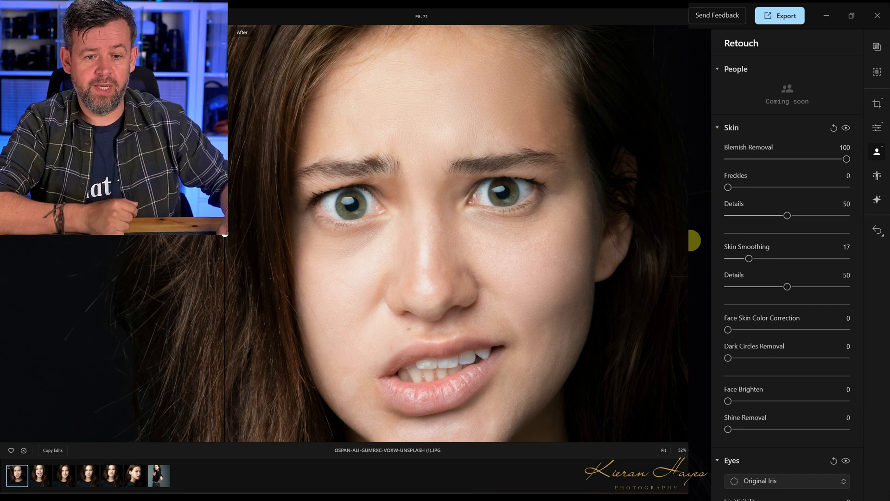
{"action": "left_click_drag", "start_coordinate": [221, 236], "coordinate": [814, 370]}
{"action": "left_click_drag", "start_coordinate": [415, 233], "coordinate": [184, 246]}
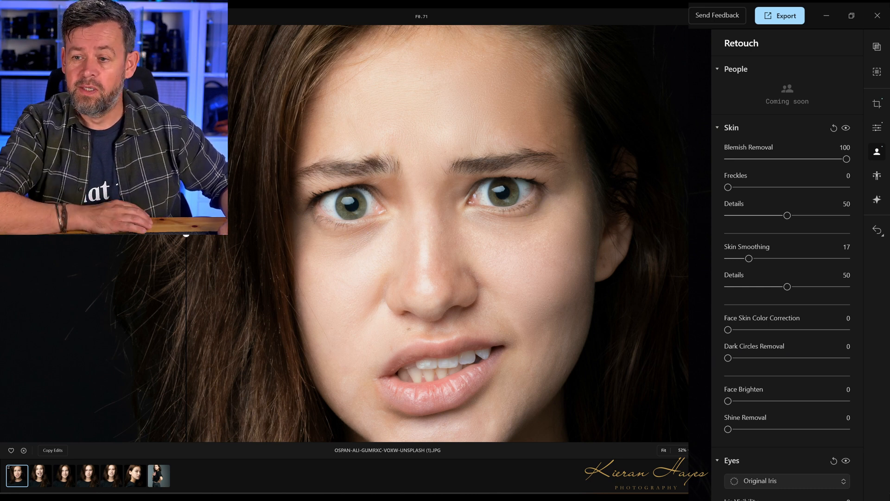
Set the skin's Dark Circles Removal to 100 and compare the under-eye areas before and after.
{"action": "left_click_drag", "start_coordinate": [725, 358], "coordinate": [851, 363]}
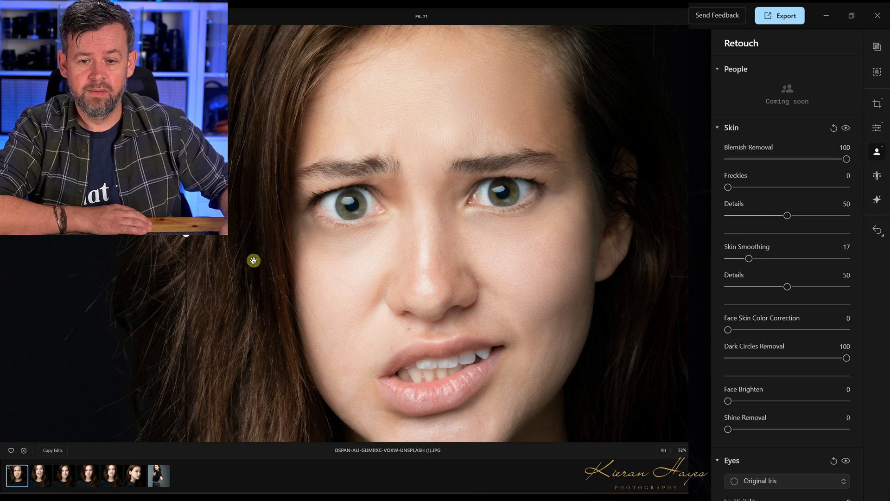
{"action": "left_click_drag", "start_coordinate": [186, 235], "coordinate": [553, 219]}
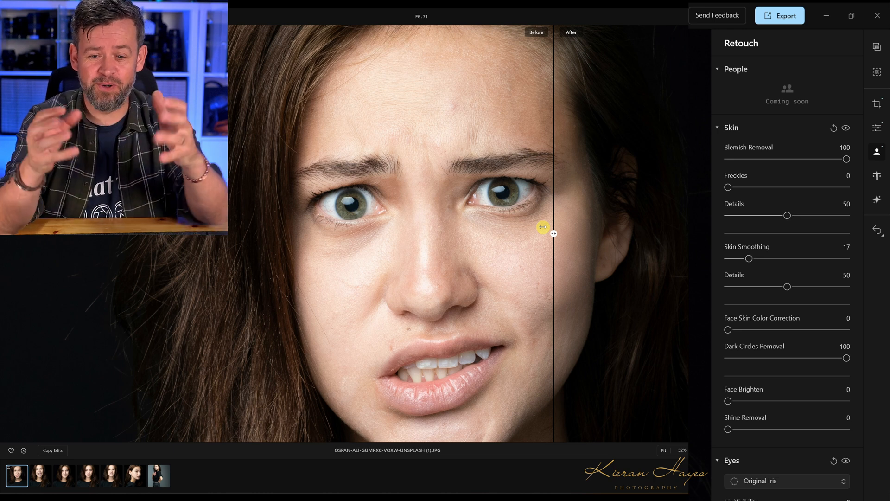
{"action": "mouse_move", "coordinate": [554, 234]}
{"action": "left_mouse_down"}
{"action": "mouse_move", "coordinate": [616, 230]}
{"action": "mouse_move", "coordinate": [235, 248]}
{"action": "mouse_move", "coordinate": [639, 205]}
{"action": "left_mouse_up"}
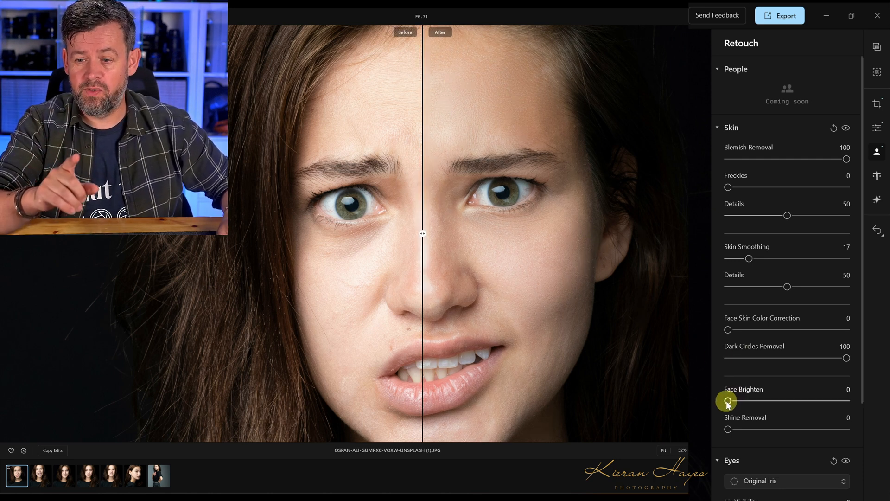
Try Face Brighten at 100 and reduce it to 21, and set Shine Removal to 100.
{"action": "left_click_drag", "start_coordinate": [727, 402], "coordinate": [869, 399]}
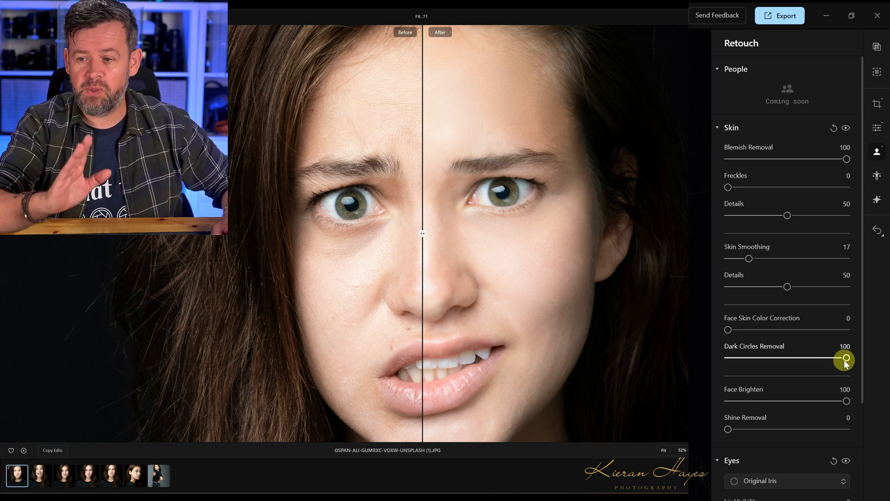
{"action": "left_click_drag", "start_coordinate": [847, 401], "coordinate": [770, 400]}
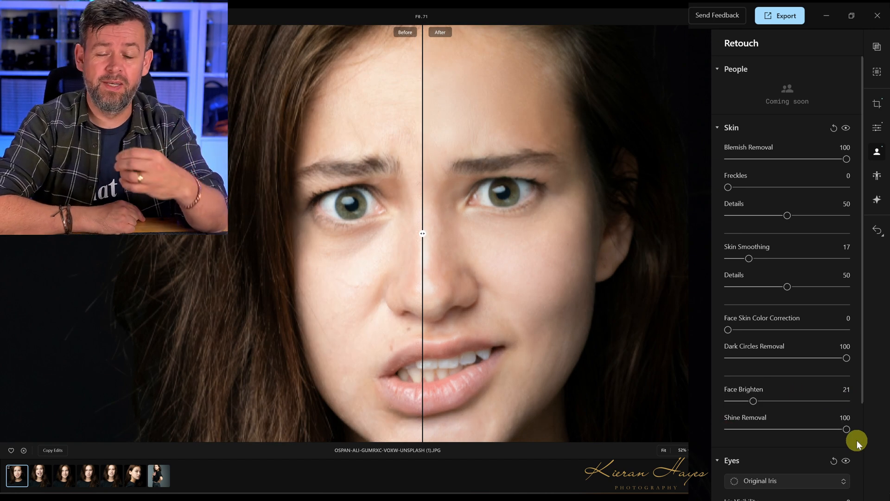
Try the Blue iris with Iris Visibility 31, compare the eyes before and after, and restore the Original Iris.
{"action": "scroll", "coordinate": [857, 440], "scroll_direction": "down", "scroll_amount": 4}
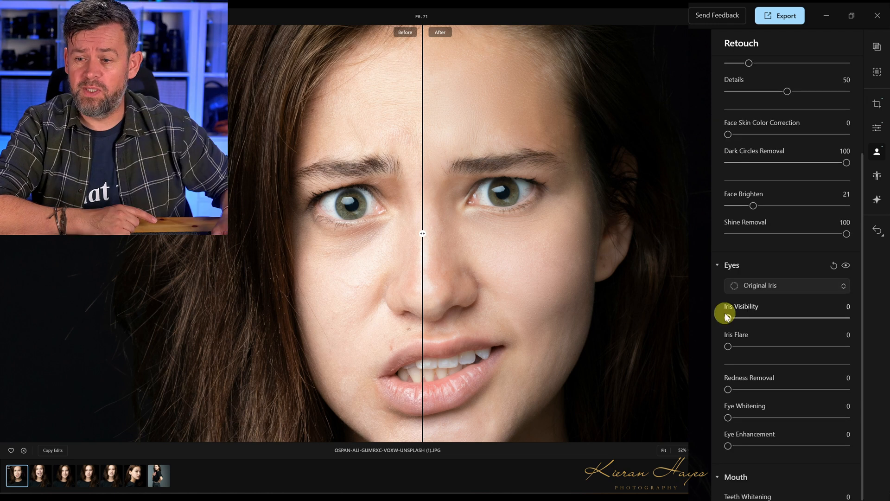
{"action": "left_click", "coordinate": [772, 285]}
{"action": "left_click", "coordinate": [766, 320]}
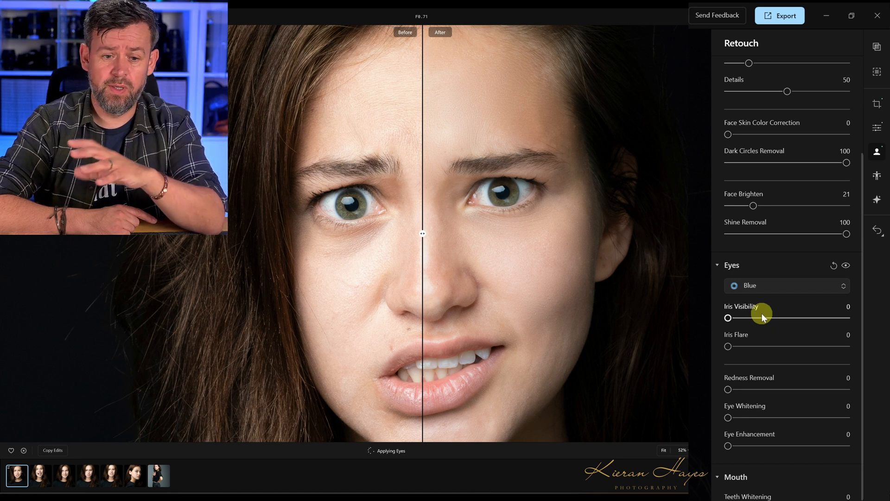
{"action": "left_click_drag", "start_coordinate": [727, 318], "coordinate": [765, 318]}
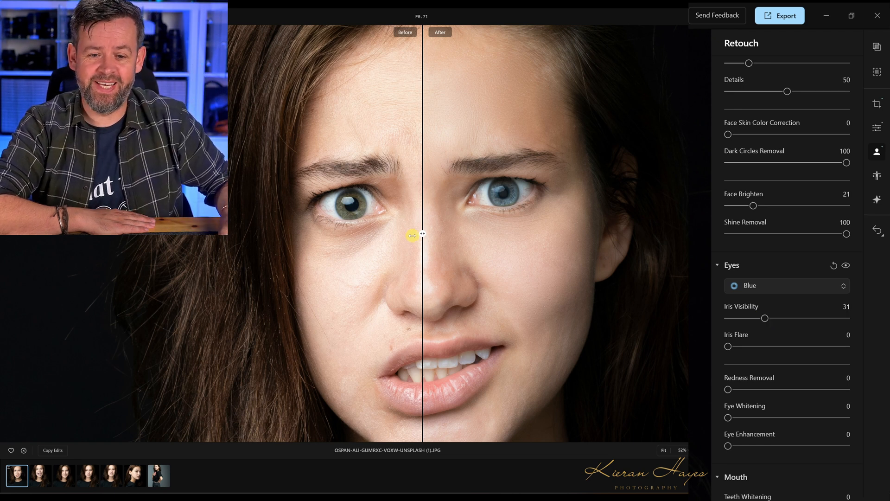
{"action": "mouse_move", "coordinate": [423, 234]}
{"action": "left_mouse_down"}
{"action": "mouse_move", "coordinate": [280, 227]}
{"action": "mouse_move", "coordinate": [527, 224]}
{"action": "mouse_move", "coordinate": [468, 225]}
{"action": "left_mouse_up"}
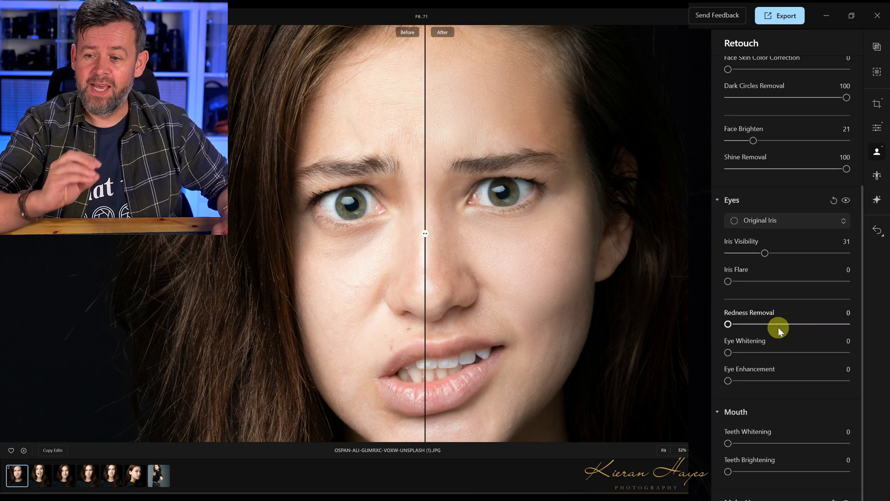
Try the eyes' Redness Removal at 100, compare the eyes before and after, and settle on 45.
{"action": "left_click", "coordinate": [728, 324]}
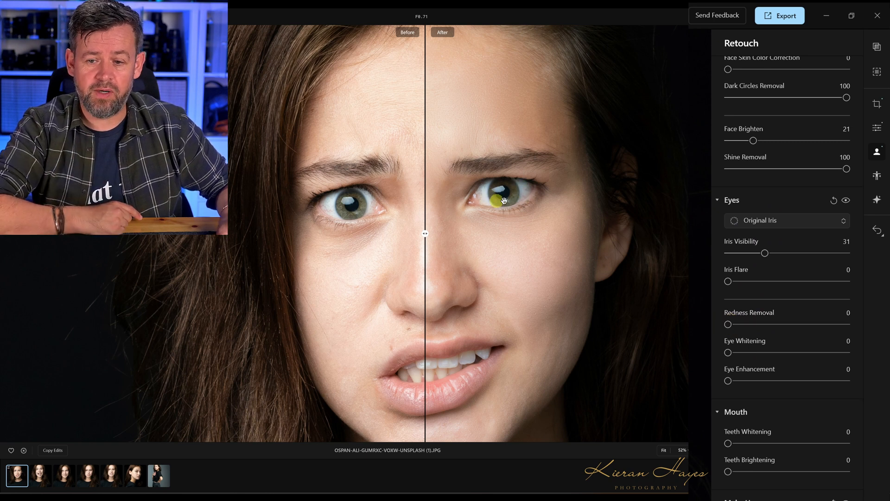
{"action": "left_click", "coordinate": [729, 325]}
{"action": "left_click_drag", "start_coordinate": [729, 325], "coordinate": [853, 329]}
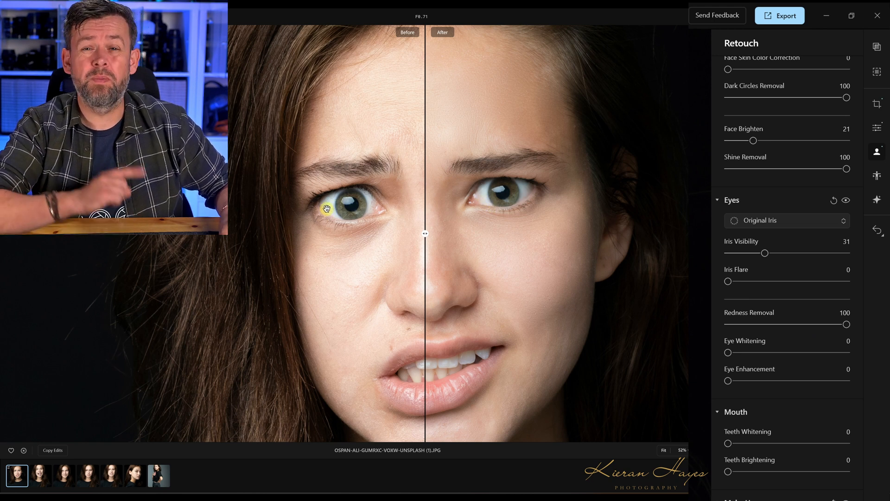
{"action": "left_click_drag", "start_coordinate": [425, 233], "coordinate": [338, 224]}
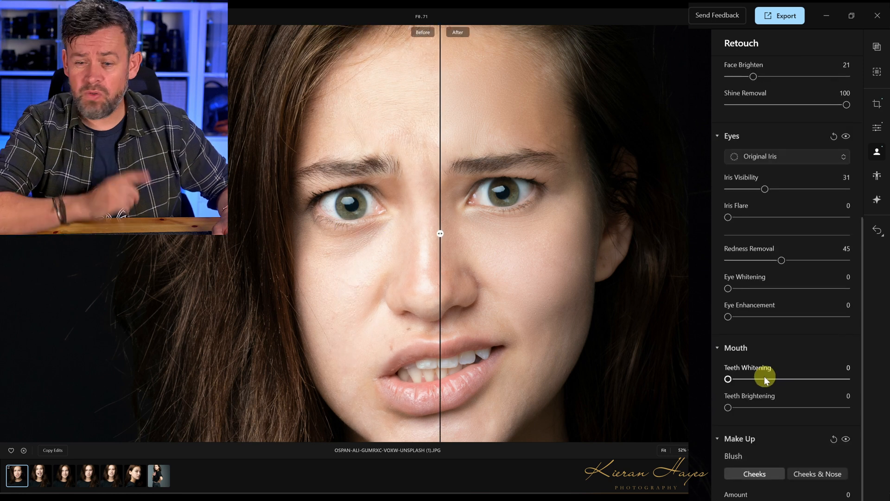
Set Teeth Whitening to 100 and Teeth Brightening to 15 with the before/after divider moved off the teeth.
{"action": "left_click_drag", "start_coordinate": [439, 232], "coordinate": [396, 233]}
{"action": "left_click_drag", "start_coordinate": [725, 377], "coordinate": [853, 389]}
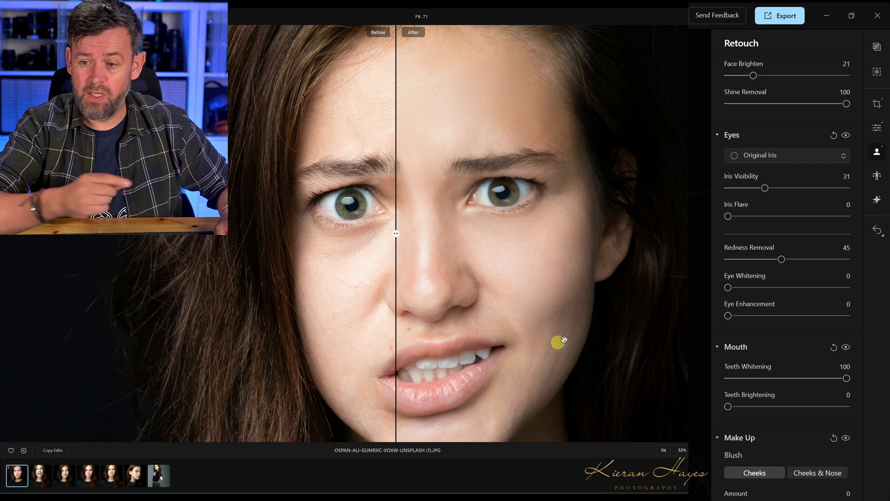
{"action": "left_click_drag", "start_coordinate": [727, 407], "coordinate": [854, 414]}
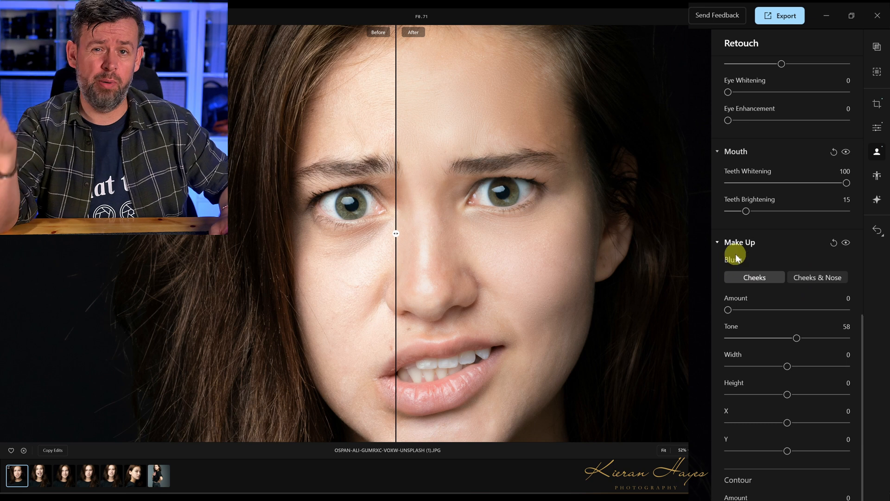
Add blush to the cheeks, trying Amount 100 with Tone 6, and settle on Amount 33 and Tone 67.
{"action": "scroll", "coordinate": [794, 357], "scroll_direction": "down", "scroll_amount": 5}
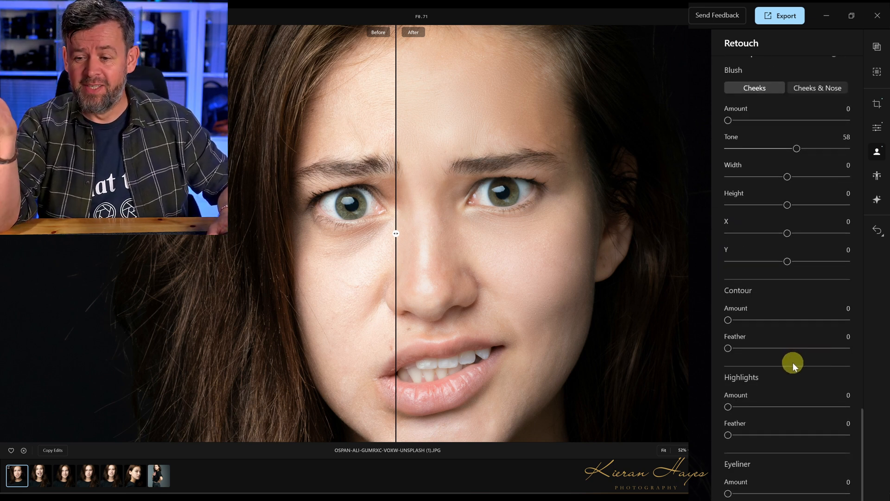
{"action": "scroll", "coordinate": [788, 334], "scroll_direction": "up", "scroll_amount": 5}
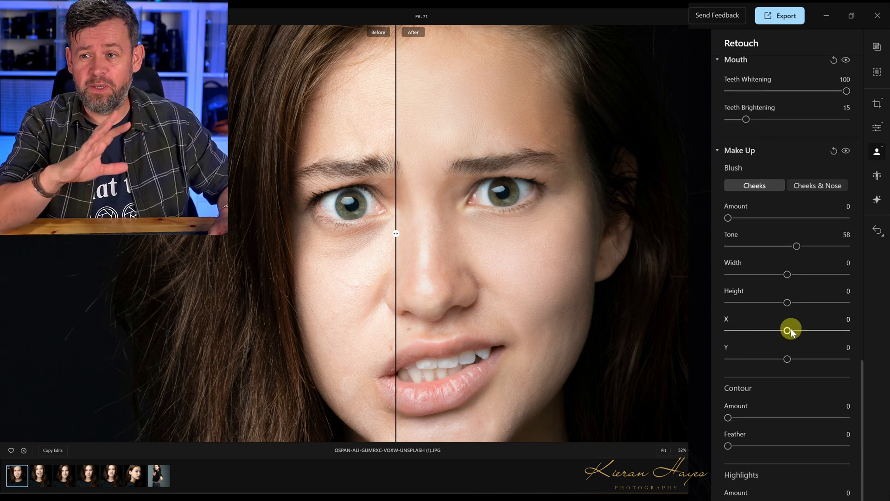
{"action": "double_click", "coordinate": [788, 330]}
{"action": "left_click_drag", "start_coordinate": [727, 315], "coordinate": [856, 314]}
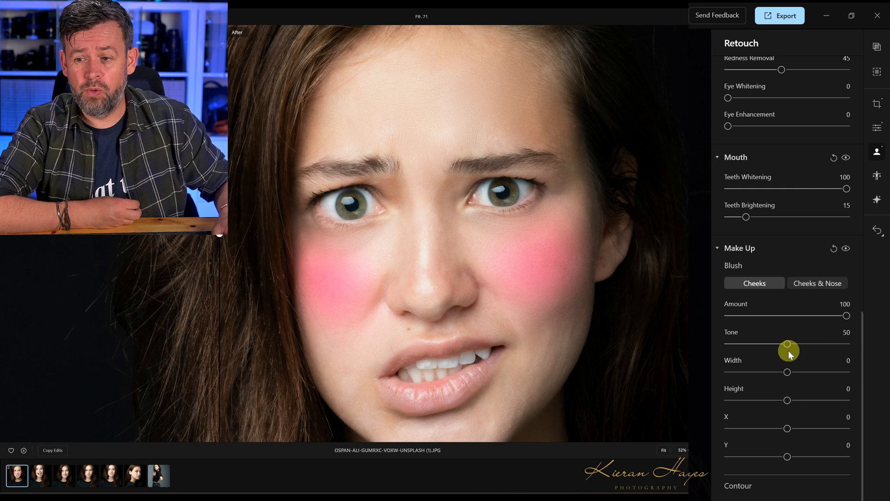
{"action": "left_click_drag", "start_coordinate": [788, 343], "coordinate": [735, 344]}
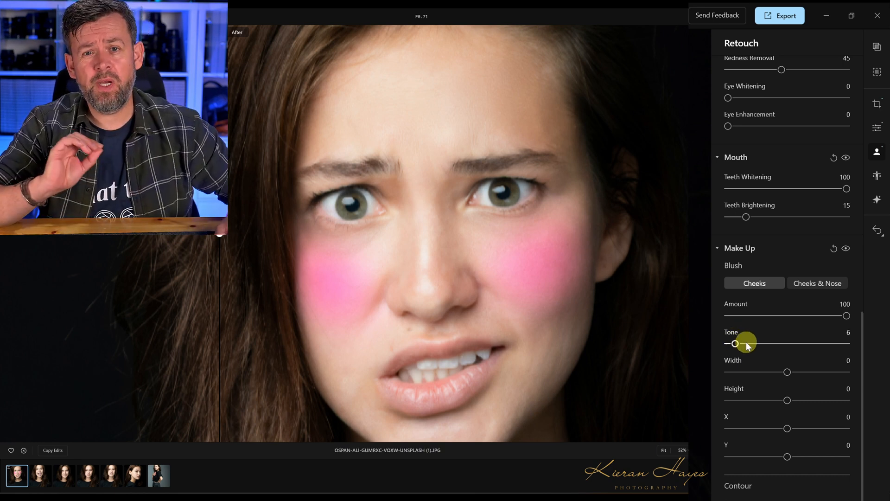
{"action": "left_click_drag", "start_coordinate": [735, 344], "coordinate": [801, 344]}
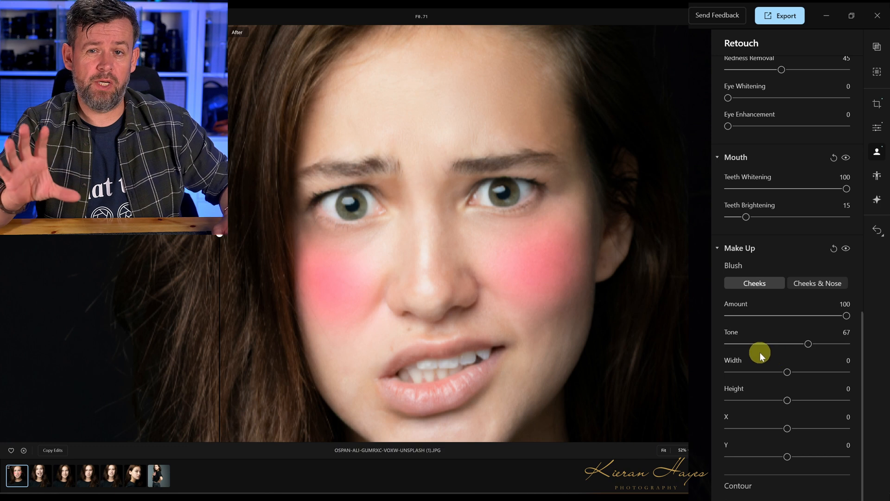
{"action": "left_click", "coordinate": [847, 316]}
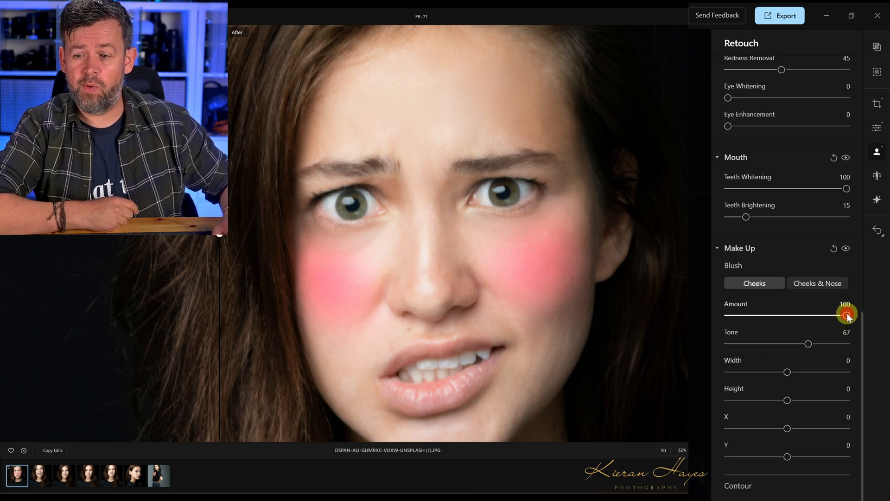
{"action": "left_click_drag", "start_coordinate": [847, 316], "coordinate": [767, 323]}
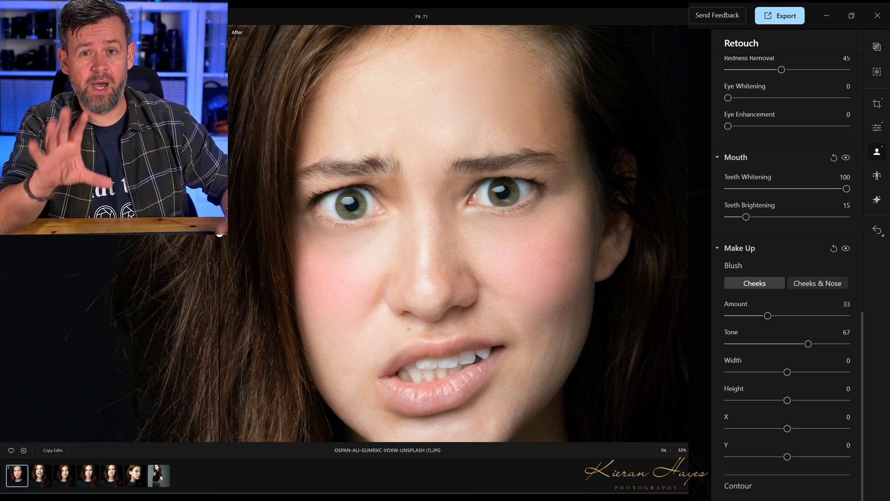
Try the make-up Contour Amount at 100 and reduce it to 52.
{"action": "scroll", "coordinate": [778, 408], "scroll_direction": "down", "scroll_amount": 5}
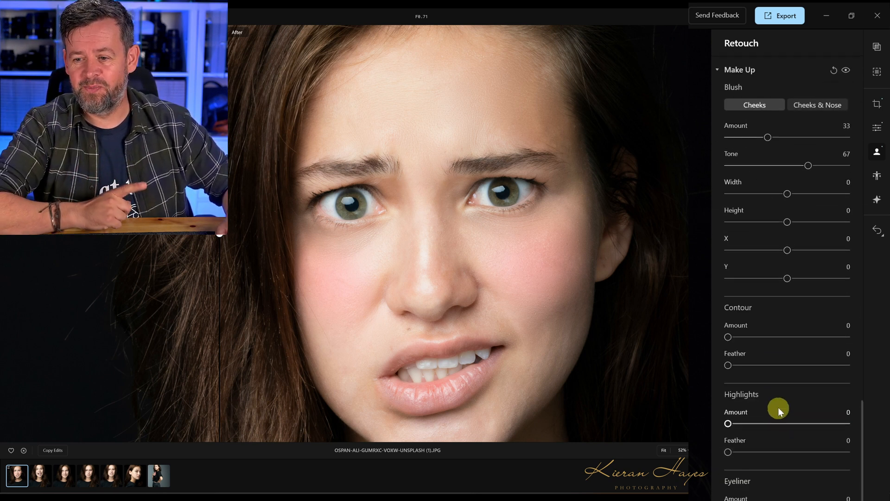
{"action": "left_click_drag", "start_coordinate": [721, 318], "coordinate": [853, 322]}
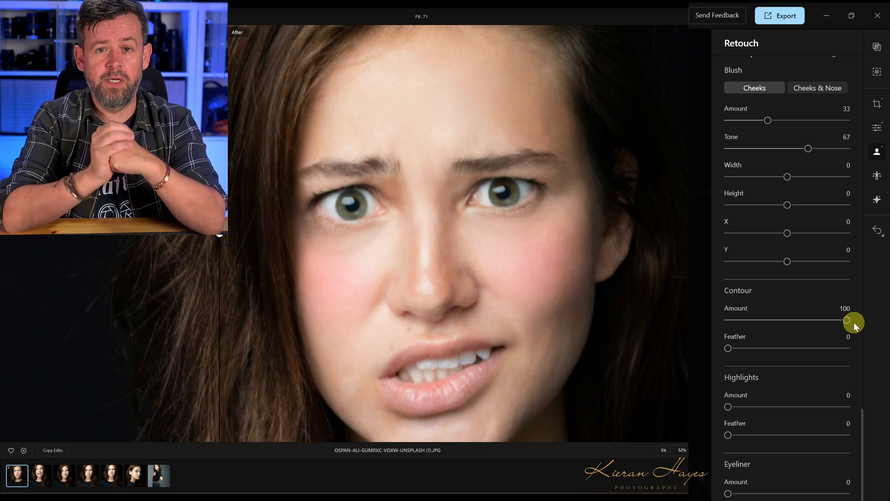
{"action": "left_click_drag", "start_coordinate": [853, 322], "coordinate": [796, 322]}
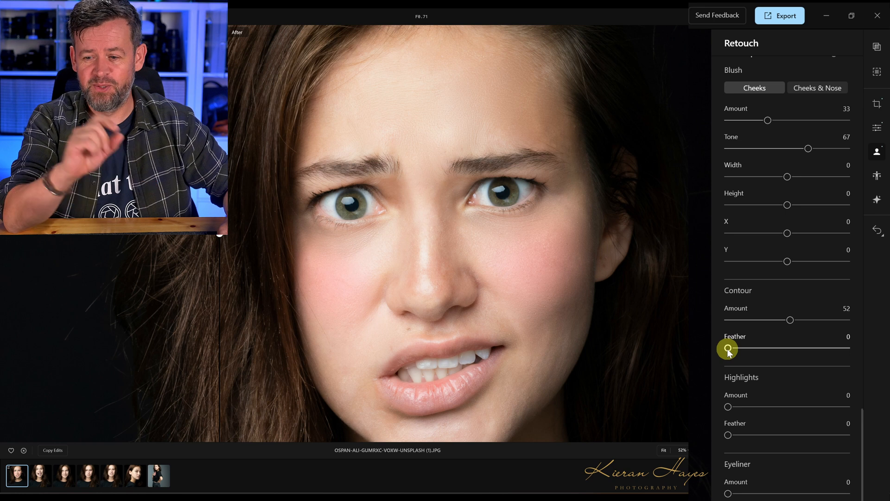
Try the make-up Highlights Amount at 100 and 33, and bring it down to 6.
{"action": "left_click_drag", "start_coordinate": [728, 406], "coordinate": [857, 401]}
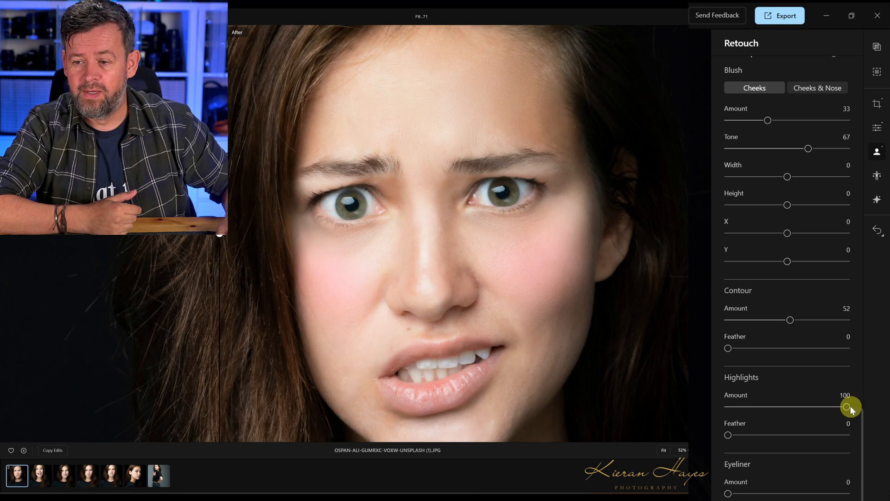
{"action": "left_click_drag", "start_coordinate": [850, 405], "coordinate": [771, 410]}
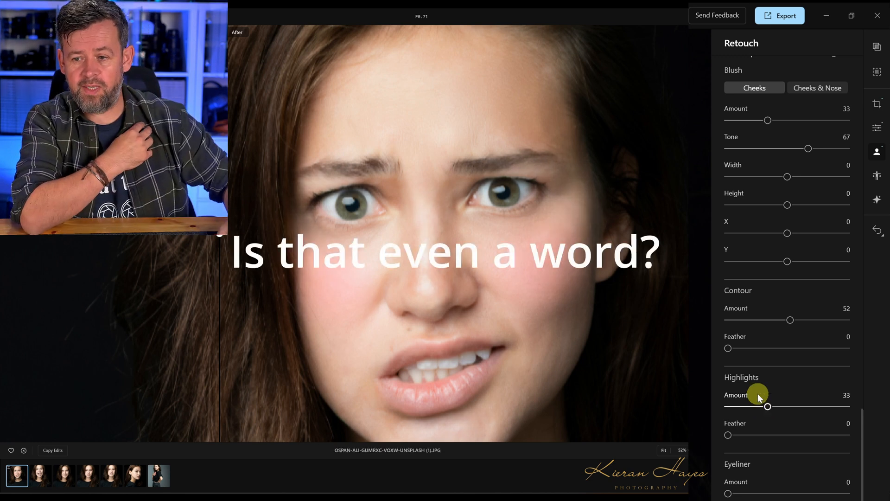
{"action": "left_click_drag", "start_coordinate": [769, 407], "coordinate": [737, 410]}
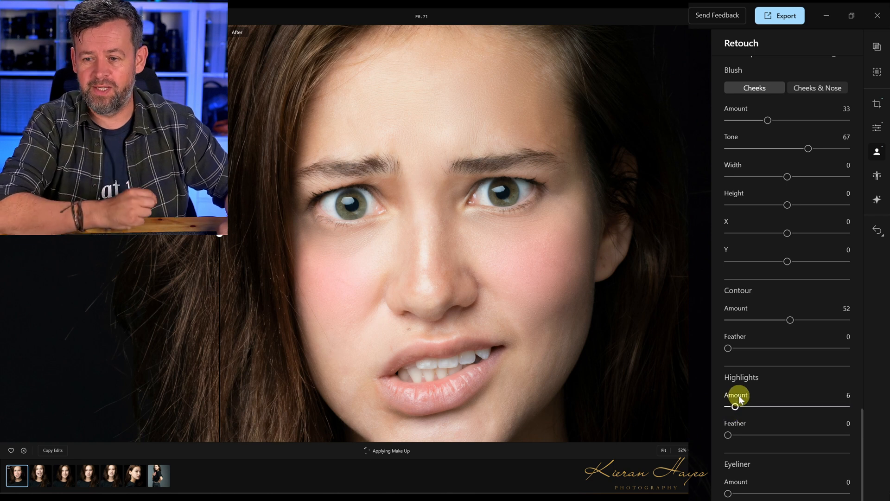
Set the Eyeliner Amount to 26, then try Eyebrows Enhancement at 71 and reduce it to 5.
{"action": "scroll", "coordinate": [787, 368], "scroll_direction": "down", "scroll_amount": 5}
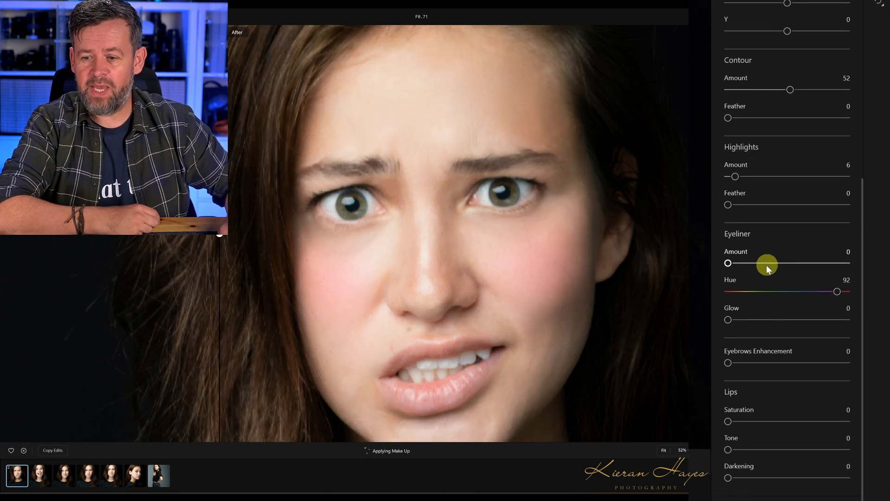
{"action": "left_click_drag", "start_coordinate": [728, 228], "coordinate": [858, 227]}
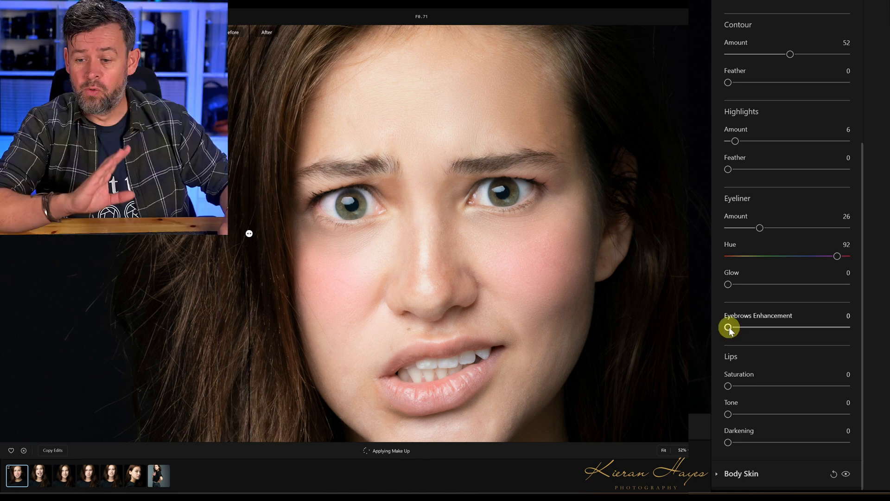
{"action": "left_click_drag", "start_coordinate": [728, 328], "coordinate": [812, 329]}
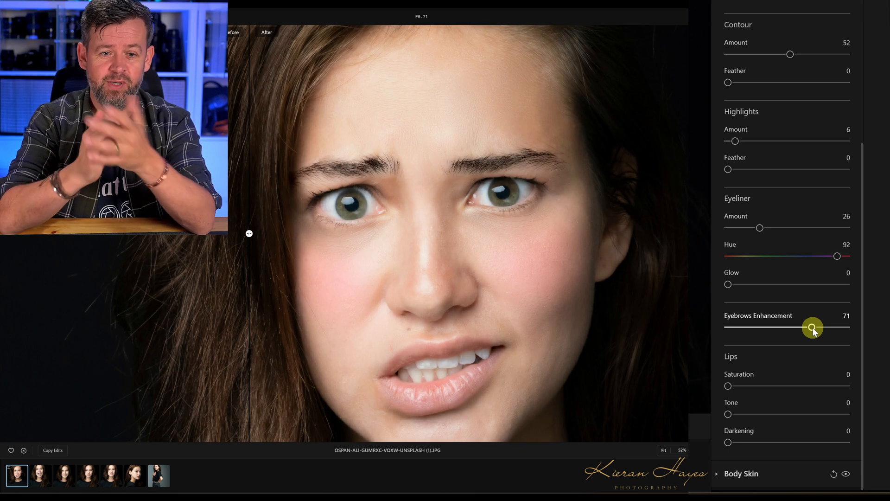
{"action": "left_click_drag", "start_coordinate": [812, 327], "coordinate": [733, 327]}
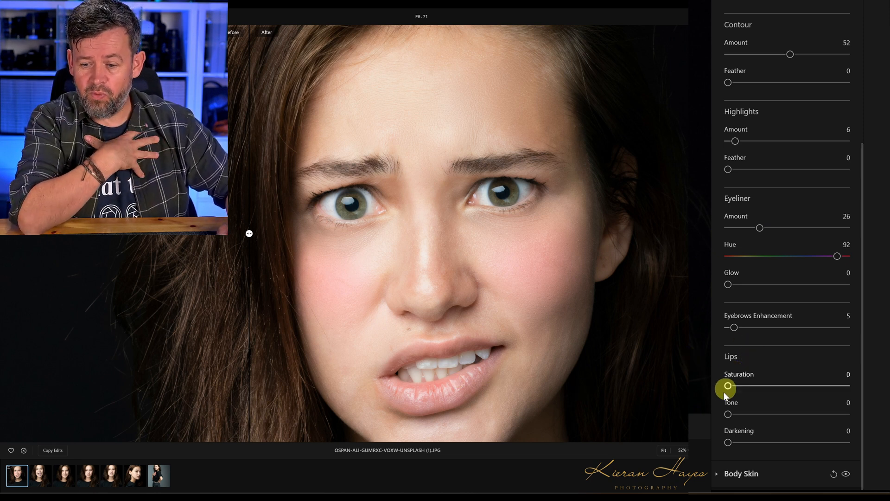
Set the lips' Saturation to 100 and Tone to 47.
{"action": "left_click_drag", "start_coordinate": [727, 385], "coordinate": [850, 386]}
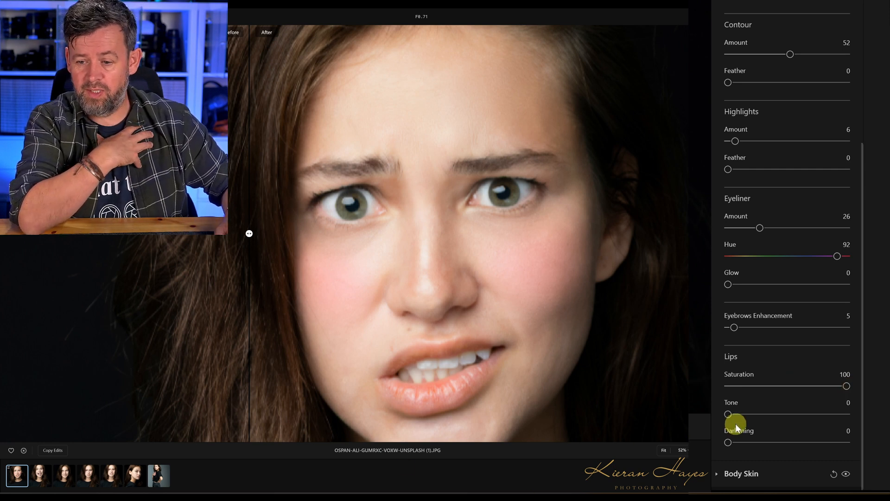
{"action": "left_click_drag", "start_coordinate": [727, 414], "coordinate": [782, 413]}
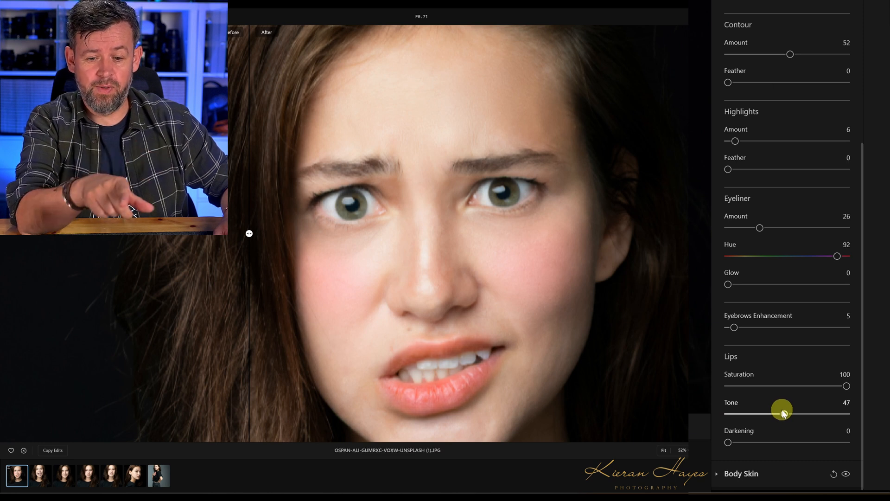
Try the lips' Tone at 87 and reduce it to 54, then lower the lips' Saturation to 63.
{"action": "left_click_drag", "start_coordinate": [783, 409], "coordinate": [831, 414]}
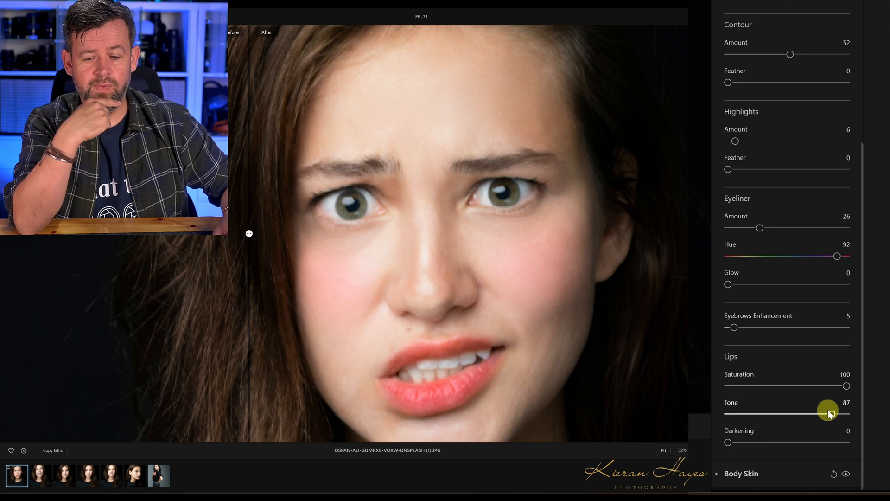
{"action": "left_click_drag", "start_coordinate": [830, 414], "coordinate": [791, 415]}
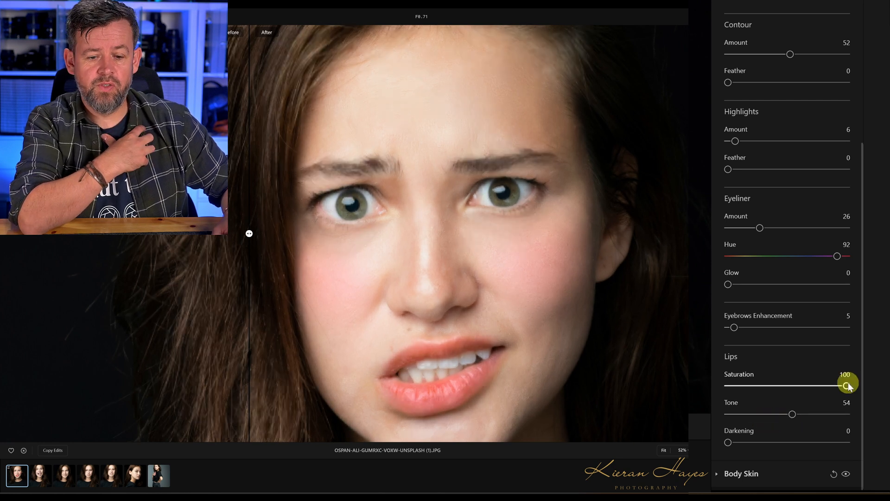
{"action": "left_click_drag", "start_coordinate": [846, 385], "coordinate": [804, 386]}
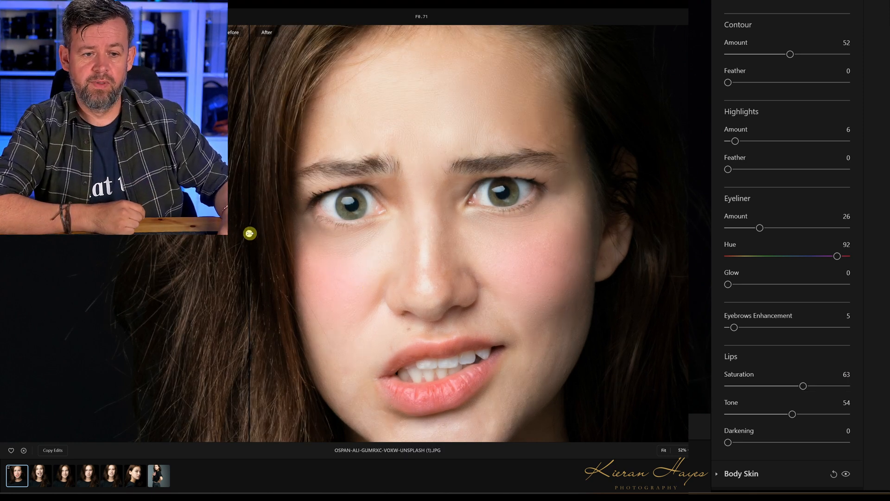
{"action": "left_click_drag", "start_coordinate": [249, 234], "coordinate": [149, 243]}
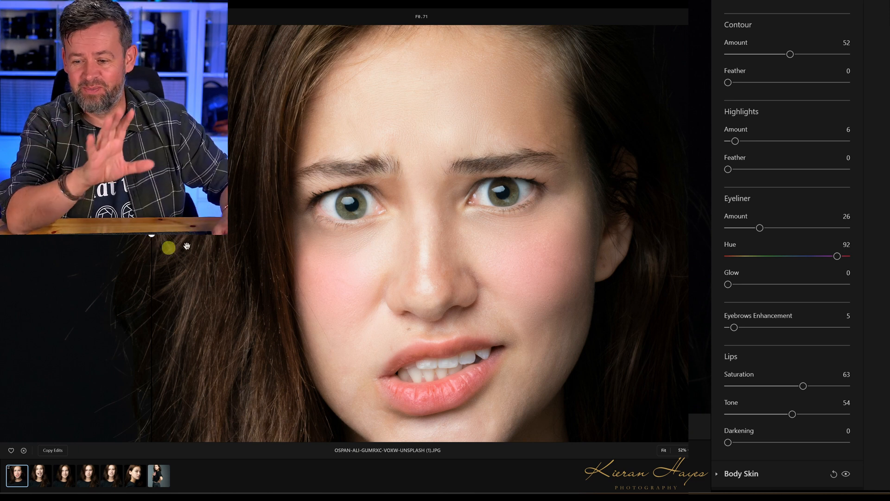
Try Body Skin Smoothing at 100 and bring it down to 10, and set Body Skin Color Correction to 50.
{"action": "left_click", "coordinate": [742, 474]}
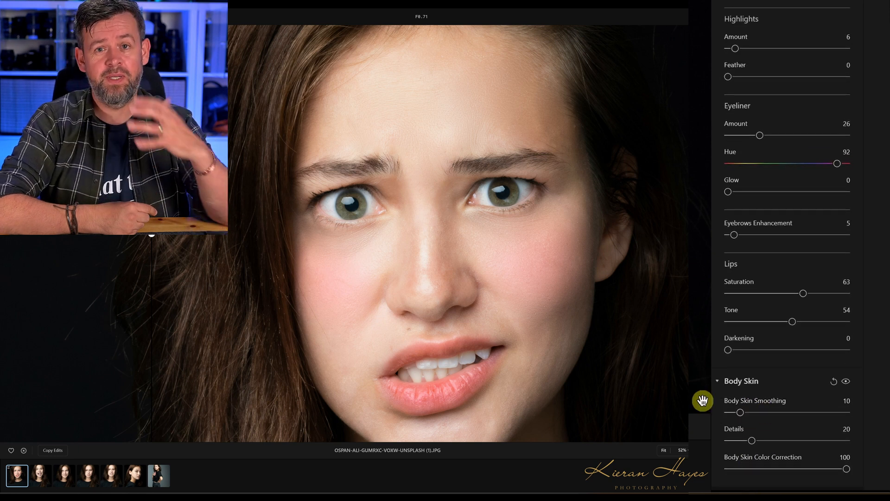
{"action": "left_click_drag", "start_coordinate": [485, 284], "coordinate": [469, 44]}
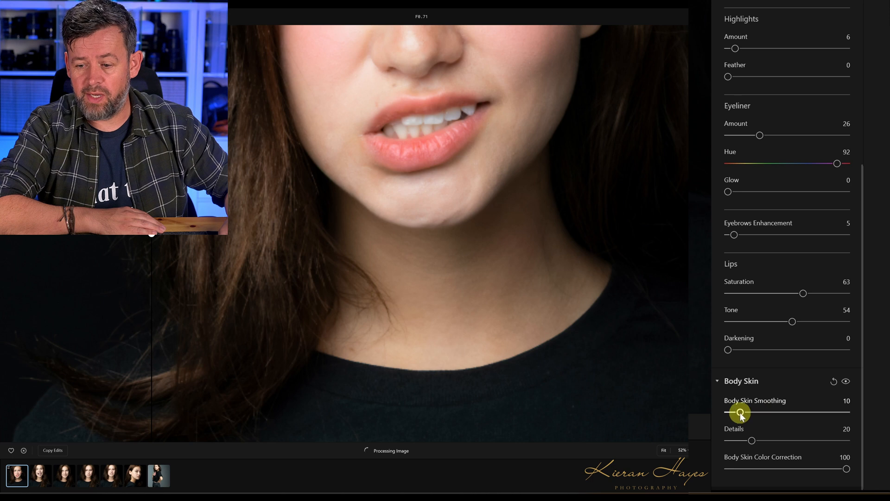
{"action": "left_click_drag", "start_coordinate": [740, 413], "coordinate": [865, 412]}
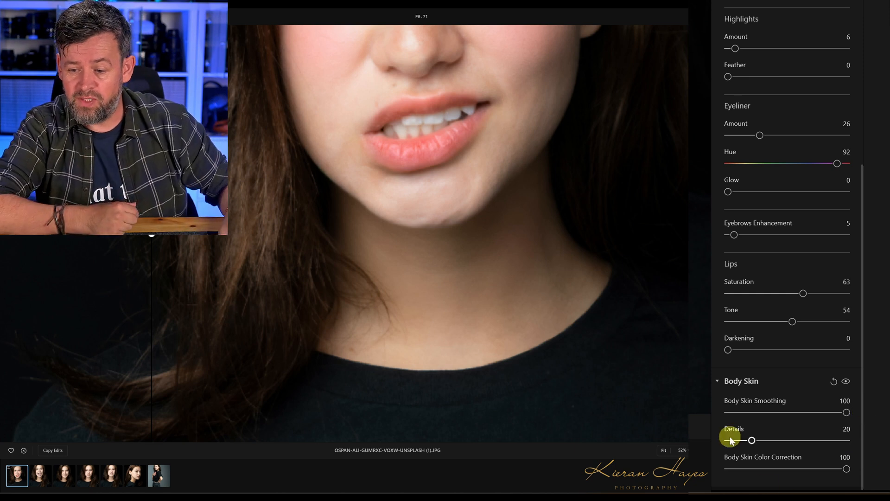
{"action": "left_click_drag", "start_coordinate": [848, 469], "coordinate": [791, 469]}
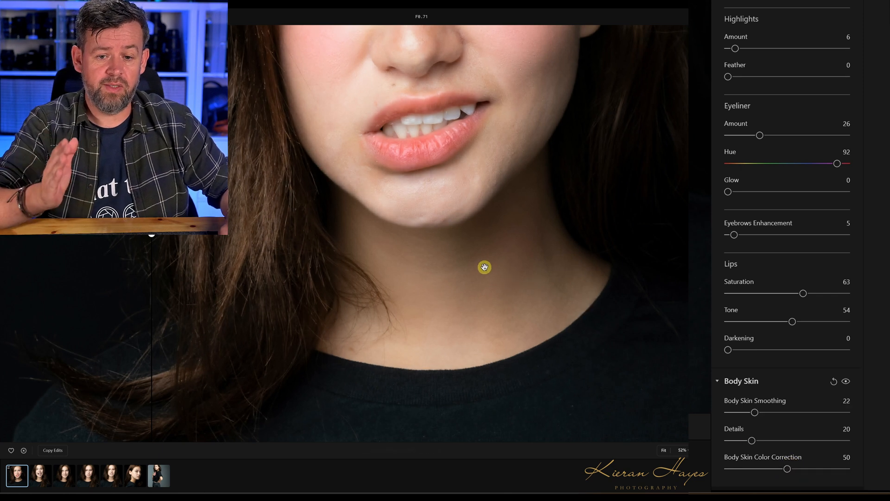
{"action": "mouse_move", "coordinate": [739, 412]}
{"action": "left_mouse_down"}
{"action": "mouse_move", "coordinate": [757, 411]}
{"action": "mouse_move", "coordinate": [737, 410]}
{"action": "left_mouse_up"}
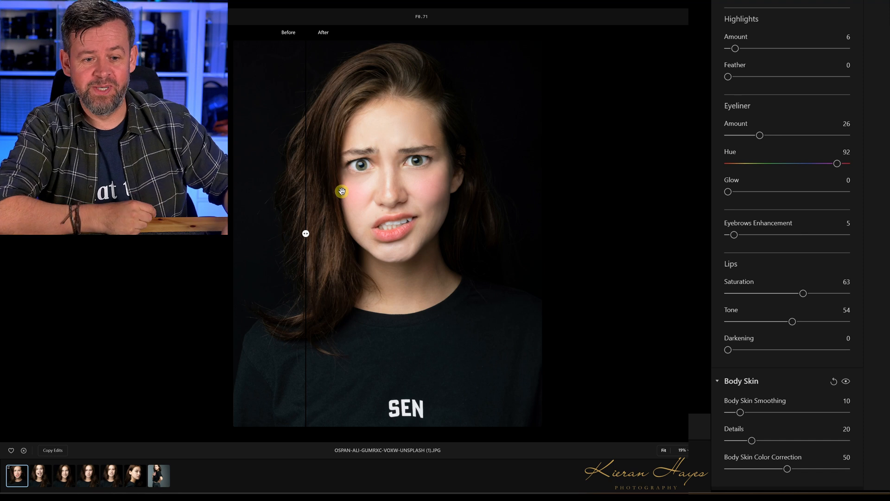
{"action": "left_click_drag", "start_coordinate": [305, 233], "coordinate": [274, 234]}
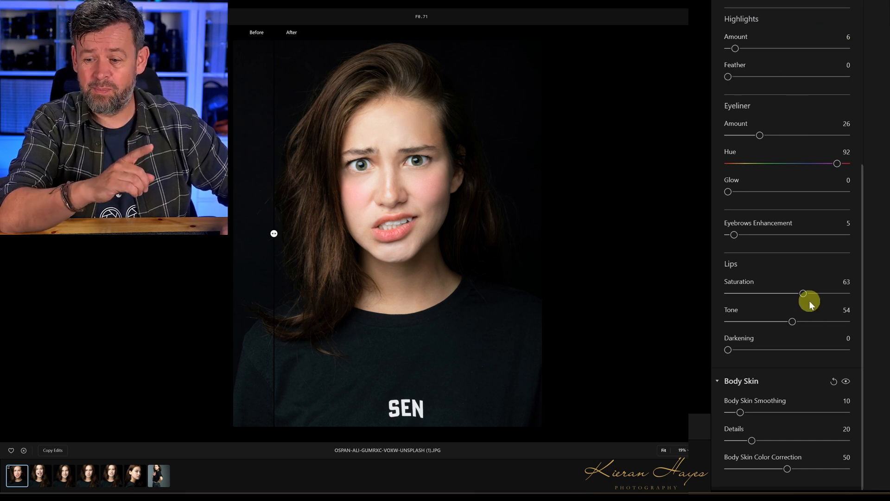
In the Reshape tools, try Face Slim at 100 and reduce it to 8.
{"action": "scroll", "coordinate": [804, 294], "scroll_direction": "up", "scroll_amount": 10}
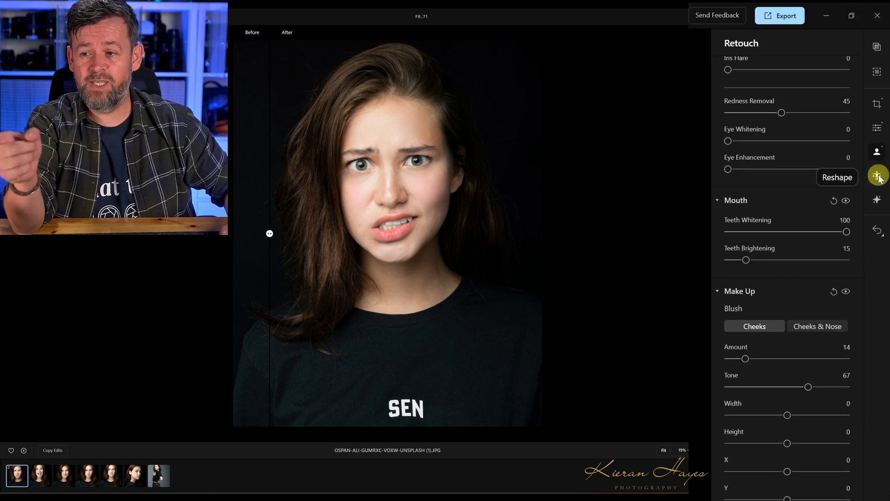
{"action": "left_click", "coordinate": [877, 176]}
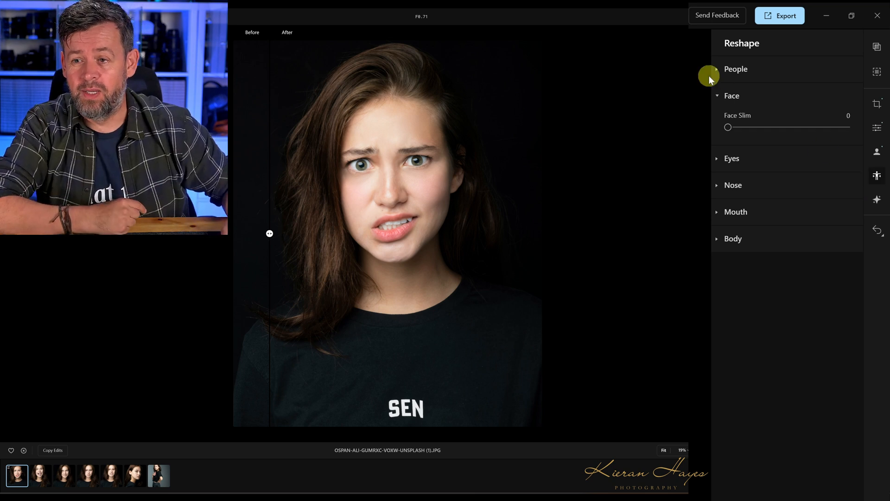
{"action": "left_click_drag", "start_coordinate": [727, 127], "coordinate": [860, 132]}
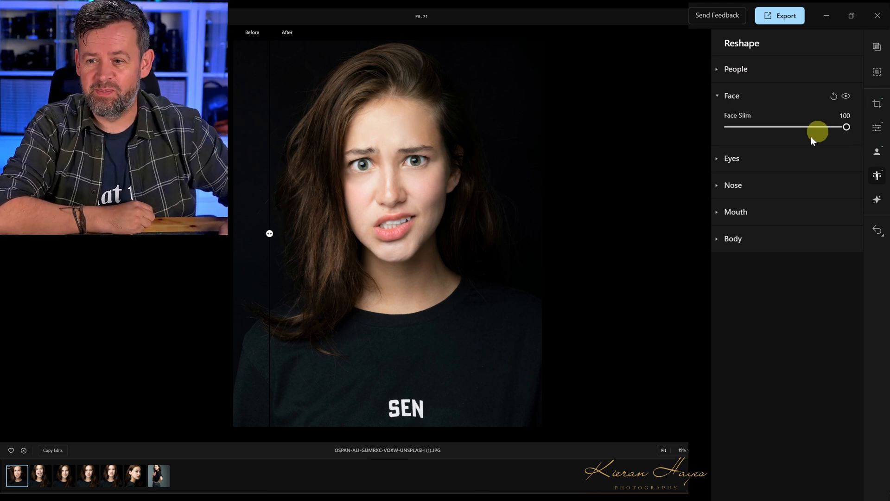
{"action": "left_click_drag", "start_coordinate": [856, 126], "coordinate": [738, 130]}
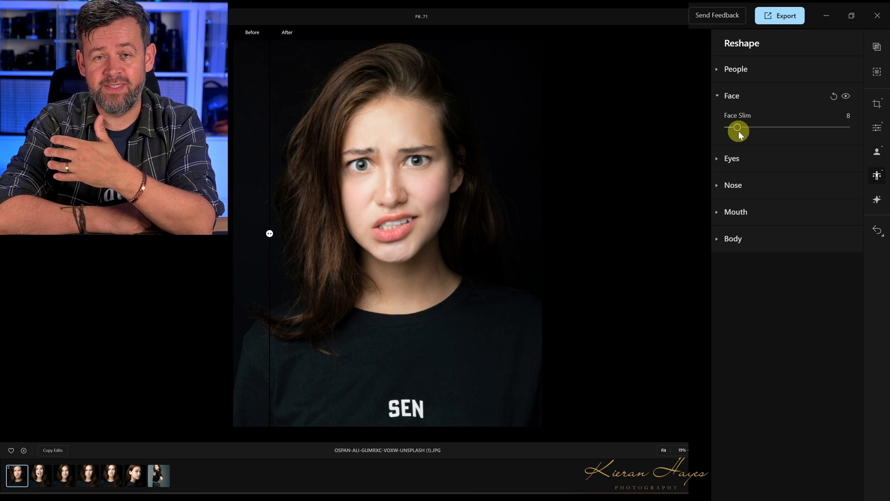
Try the eyes' Shape at 100 and return it to 0, then try Eyebrows Arch at 100 and reduce it to 1.
{"action": "left_click", "coordinate": [733, 159]}
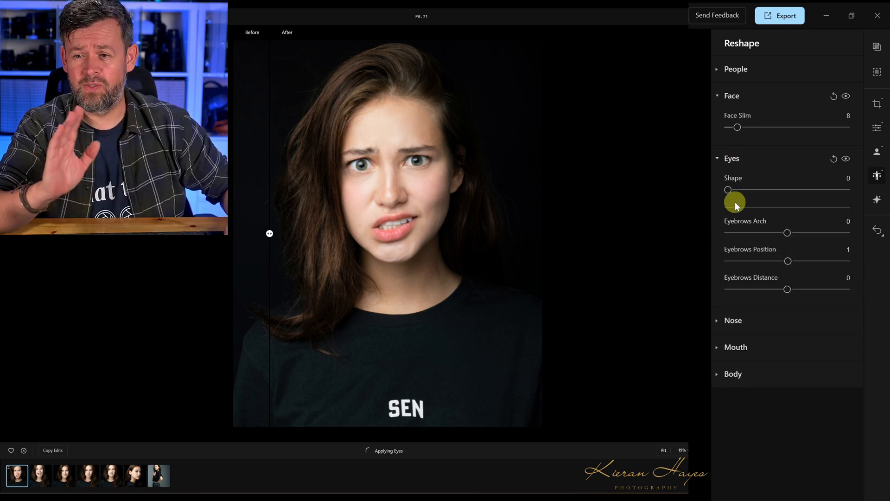
{"action": "left_click_drag", "start_coordinate": [727, 189], "coordinate": [853, 194]}
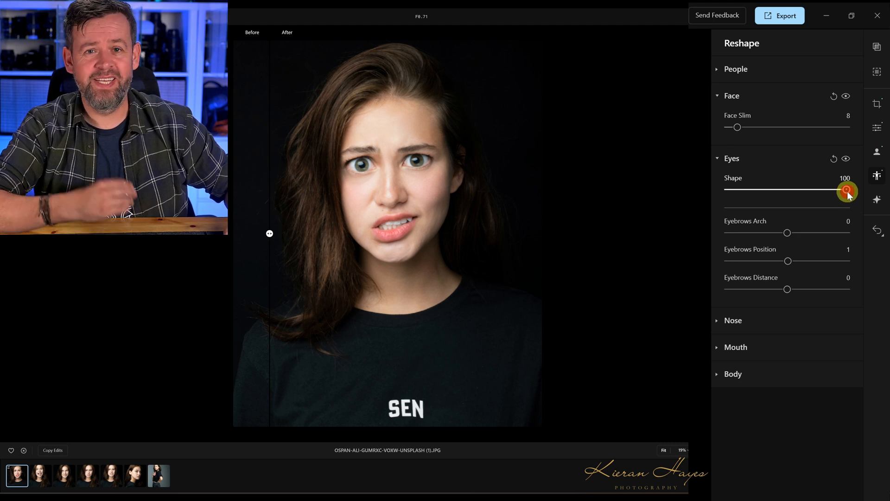
{"action": "left_click_drag", "start_coordinate": [850, 194], "coordinate": [727, 201]}
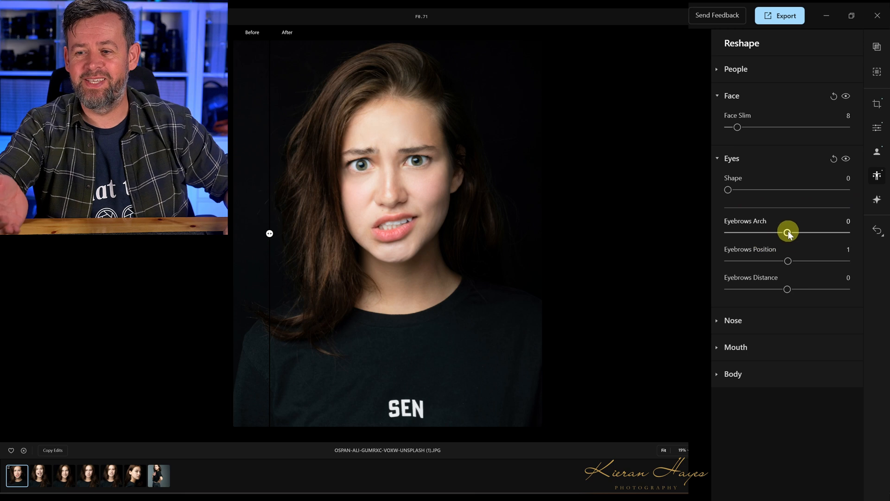
{"action": "left_click_drag", "start_coordinate": [830, 233], "coordinate": [861, 233]}
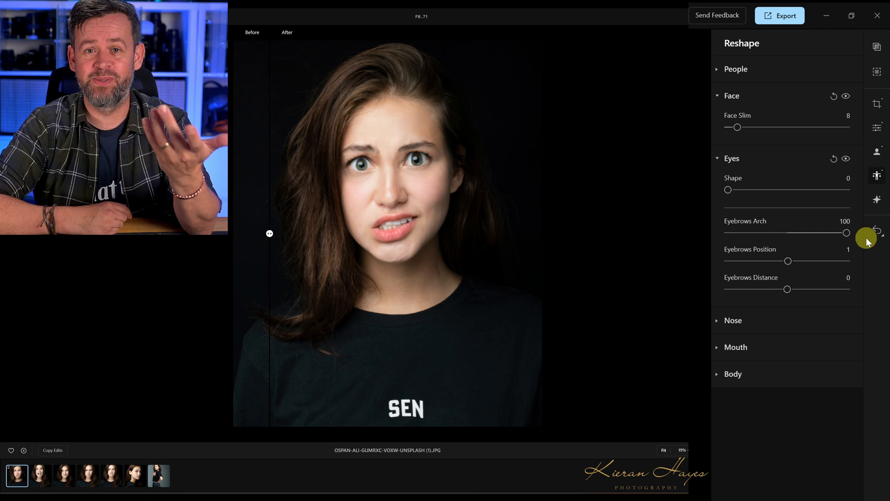
{"action": "left_click", "coordinate": [871, 234]}
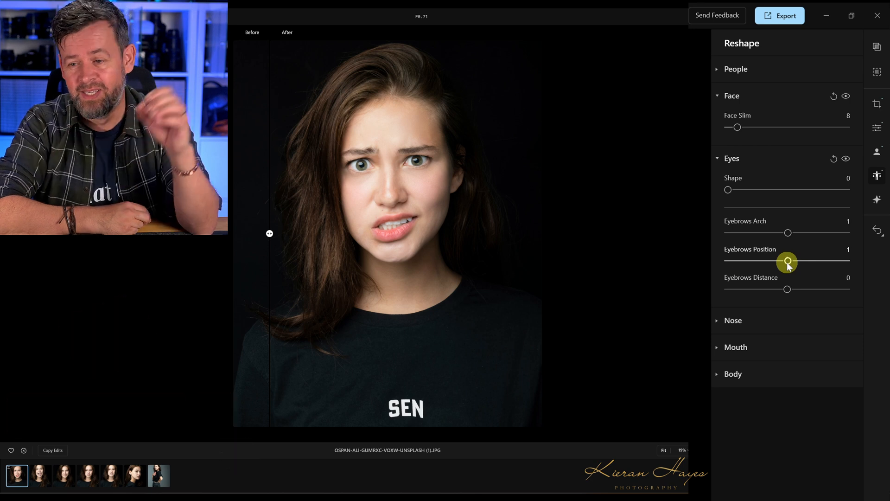
Try the mouth's Upper Lip Shape, then Lower Lip Shape at -100 and 100, and return both to 0.
{"action": "left_click", "coordinate": [733, 321]}
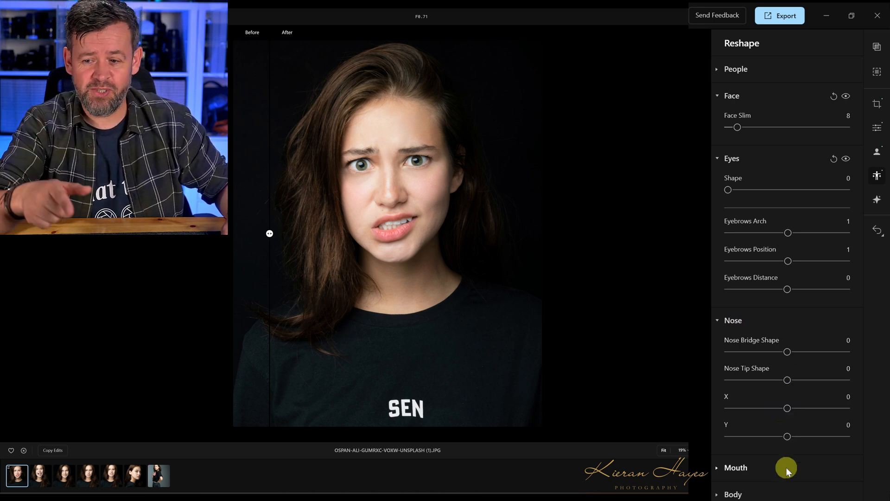
{"action": "left_click", "coordinate": [737, 467]}
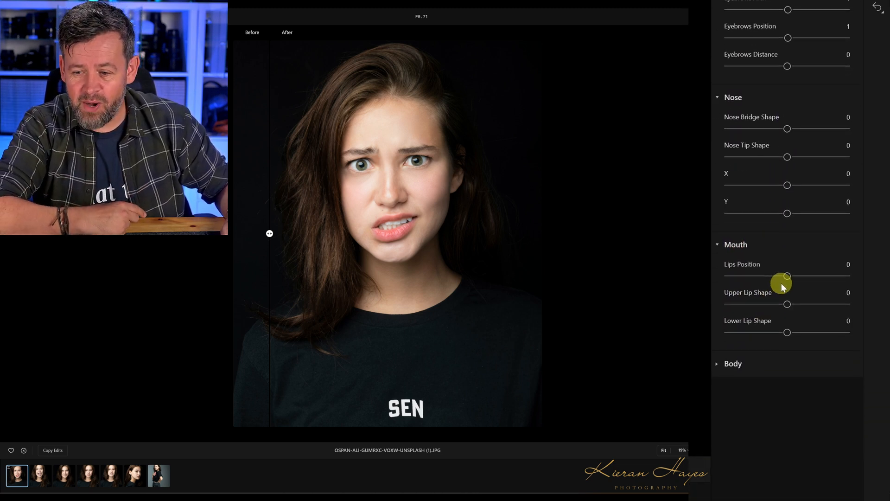
{"action": "mouse_move", "coordinate": [791, 260]}
{"action": "left_mouse_down"}
{"action": "mouse_move", "coordinate": [739, 259]}
{"action": "mouse_move", "coordinate": [866, 260]}
{"action": "mouse_move", "coordinate": [728, 261]}
{"action": "mouse_move", "coordinate": [821, 261]}
{"action": "mouse_move", "coordinate": [728, 261]}
{"action": "mouse_move", "coordinate": [787, 261]}
{"action": "mouse_move", "coordinate": [780, 254]}
{"action": "left_mouse_up"}
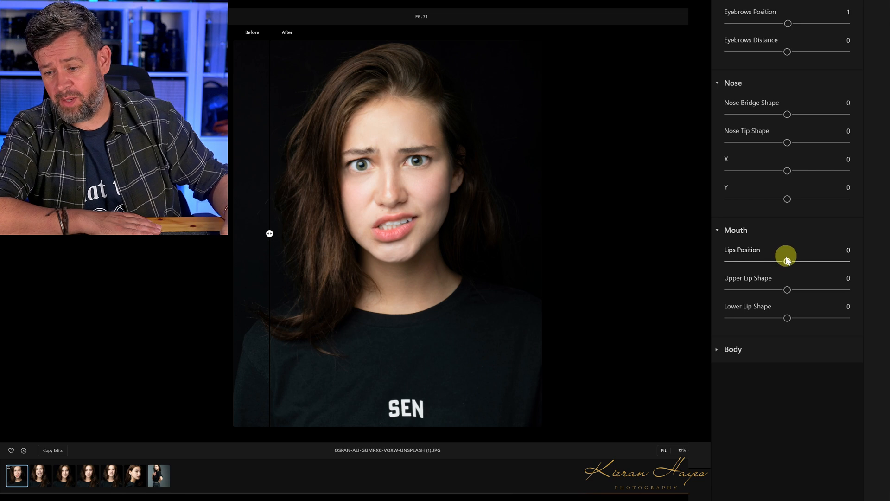
{"action": "left_click_drag", "start_coordinate": [787, 287], "coordinate": [707, 288]}
{"action": "mouse_move", "coordinate": [787, 286]}
{"action": "left_mouse_down"}
{"action": "mouse_move", "coordinate": [802, 286]}
{"action": "mouse_move", "coordinate": [787, 286]}
{"action": "left_mouse_up"}
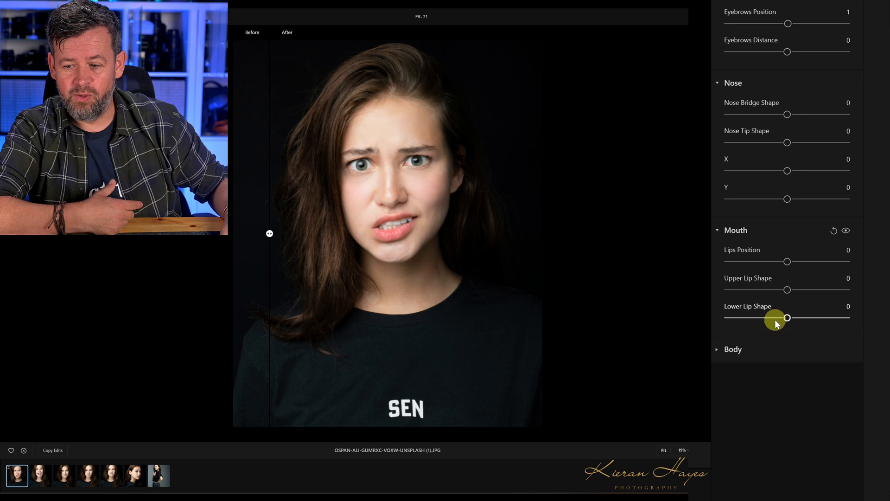
{"action": "left_click_drag", "start_coordinate": [787, 317], "coordinate": [689, 309]}
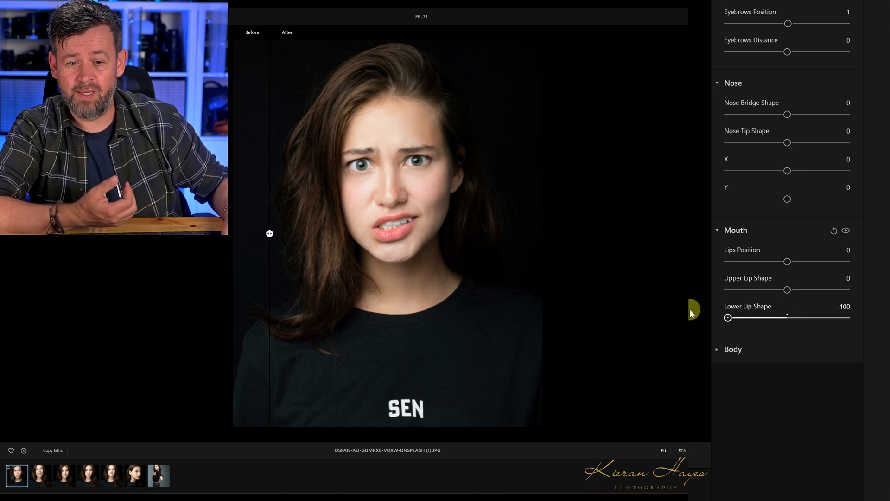
{"action": "left_click_drag", "start_coordinate": [689, 309], "coordinate": [876, 317]}
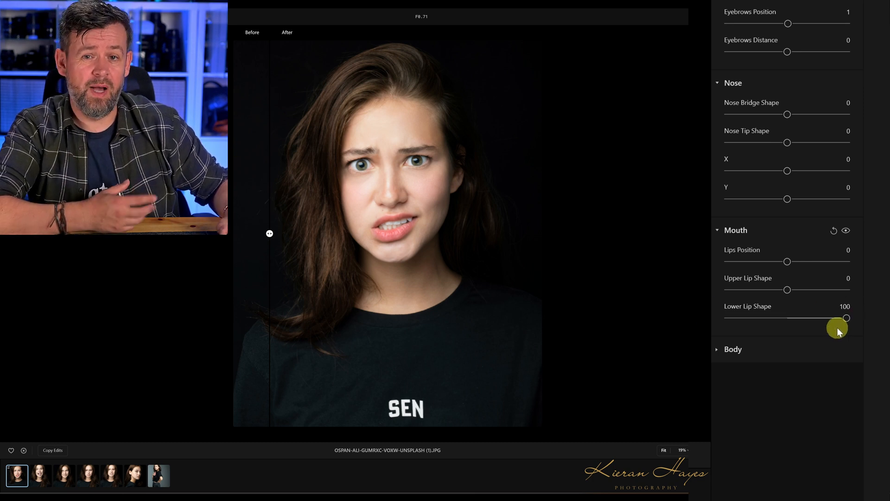
{"action": "double_click", "coordinate": [822, 327]}
{"action": "left_click", "coordinate": [806, 349]}
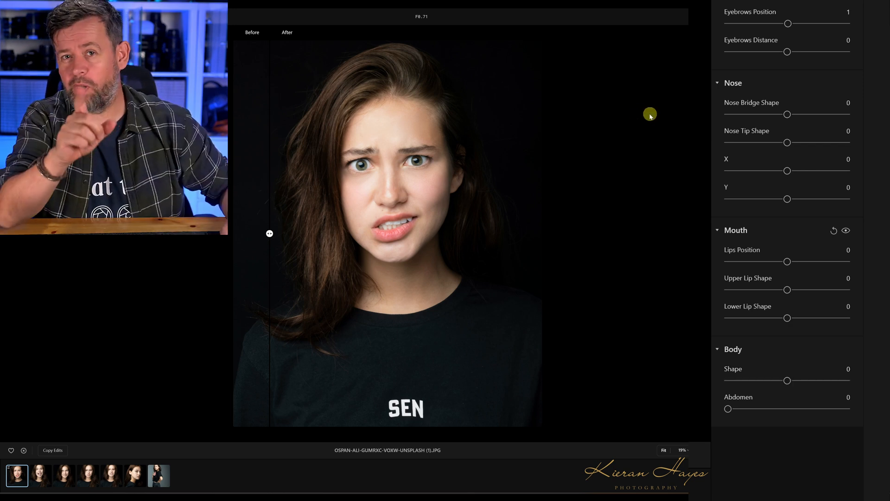
Open the Creative Effects tools and look through the available effects, from Studio Light to High Key.
{"action": "scroll", "coordinate": [848, 210], "scroll_direction": "up", "scroll_amount": 5}
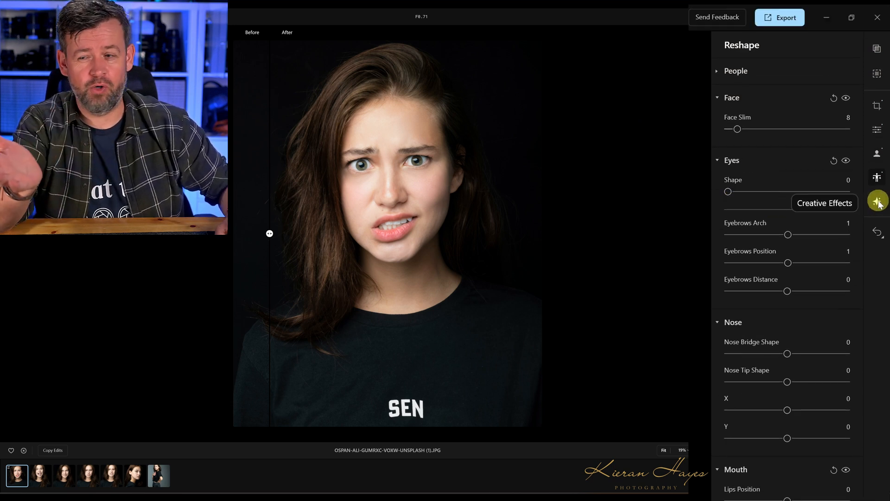
{"action": "left_click", "coordinate": [877, 201]}
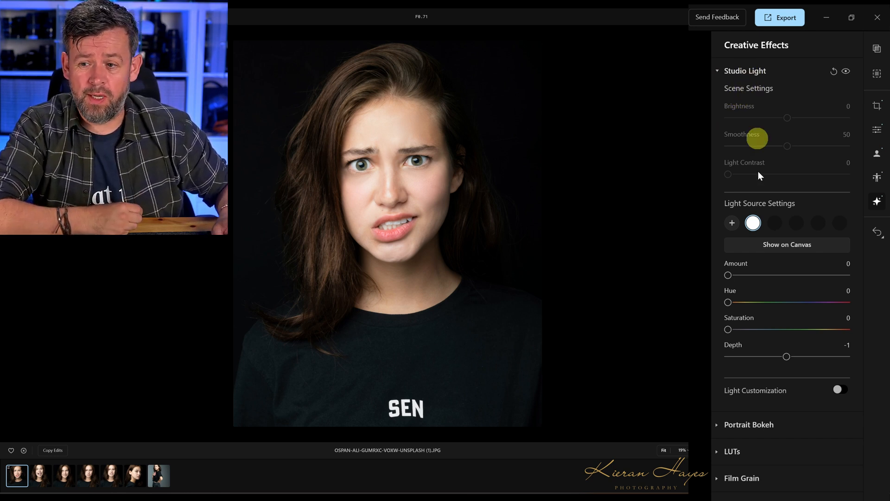
{"action": "scroll", "coordinate": [739, 378], "scroll_direction": "down", "scroll_amount": 3}
{"action": "scroll", "coordinate": [760, 295], "scroll_direction": "down", "scroll_amount": 2}
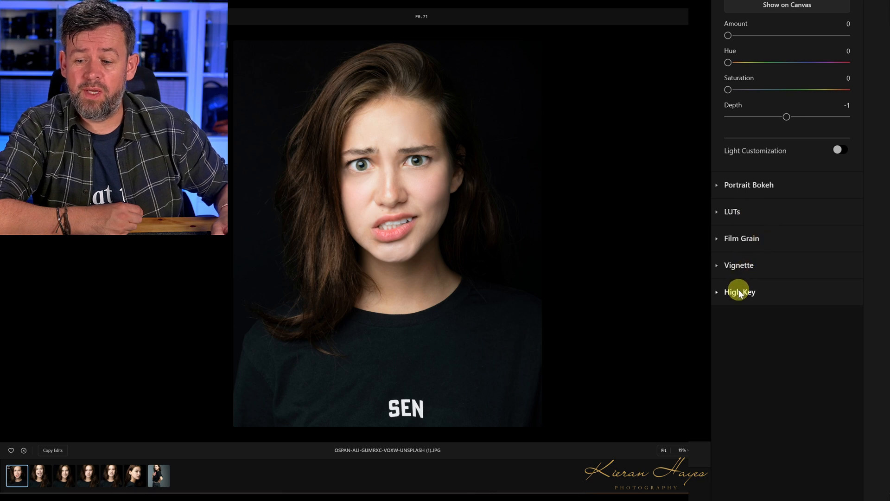
{"action": "scroll", "coordinate": [737, 287], "scroll_direction": "up", "scroll_amount": 5}
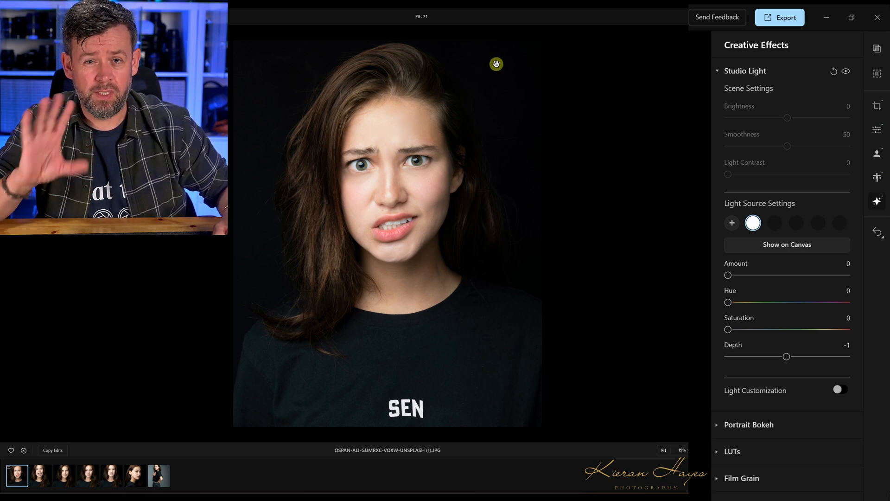
Apply a Portrait Bokeh effect with the Amount set to 76.
{"action": "left_click", "coordinate": [737, 424]}
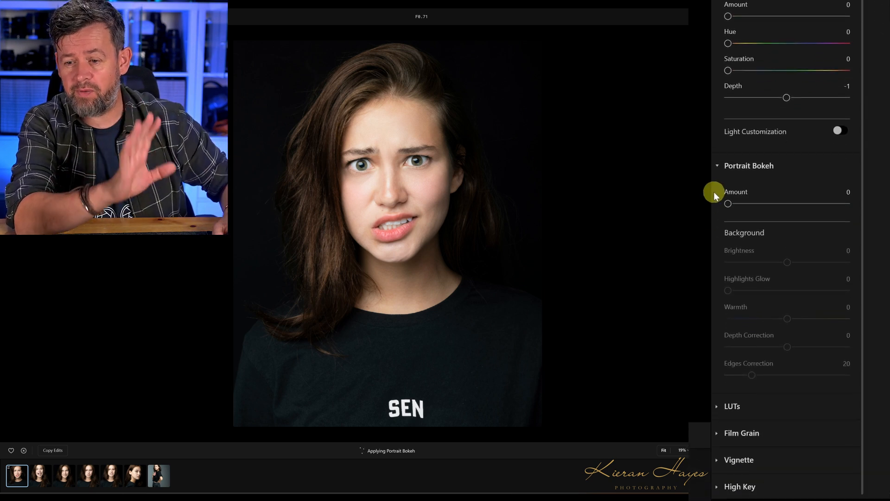
{"action": "left_click_drag", "start_coordinate": [727, 232], "coordinate": [819, 232]}
{"action": "mouse_move", "coordinate": [819, 194]}
{"action": "left_mouse_down"}
{"action": "mouse_move", "coordinate": [830, 193]}
{"action": "mouse_move", "coordinate": [818, 199]}
{"action": "left_mouse_up"}
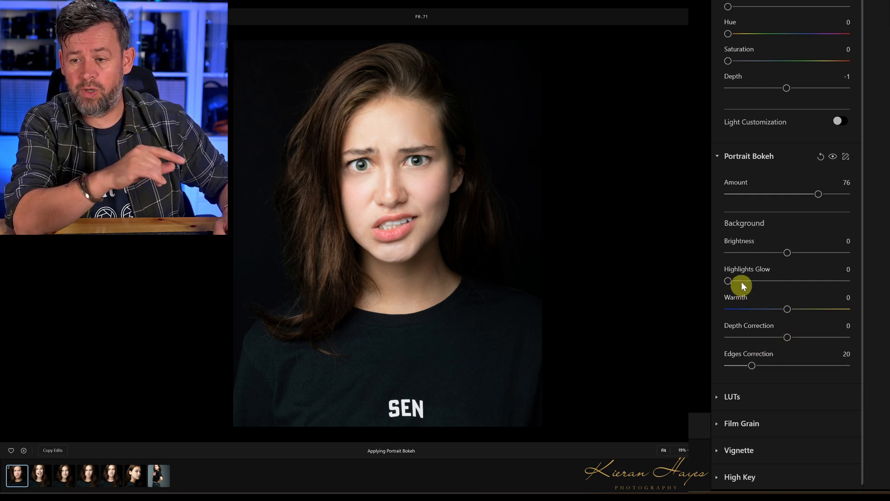
{"action": "scroll", "coordinate": [754, 179], "scroll_direction": "down", "scroll_amount": 1}
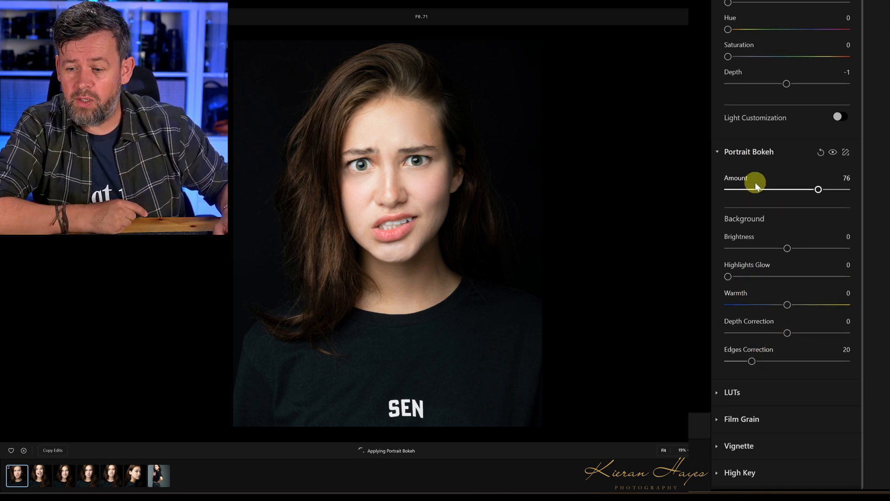
Expand the LUTs effect and look through the available LUT choices without selecting one.
{"action": "left_click", "coordinate": [731, 391]}
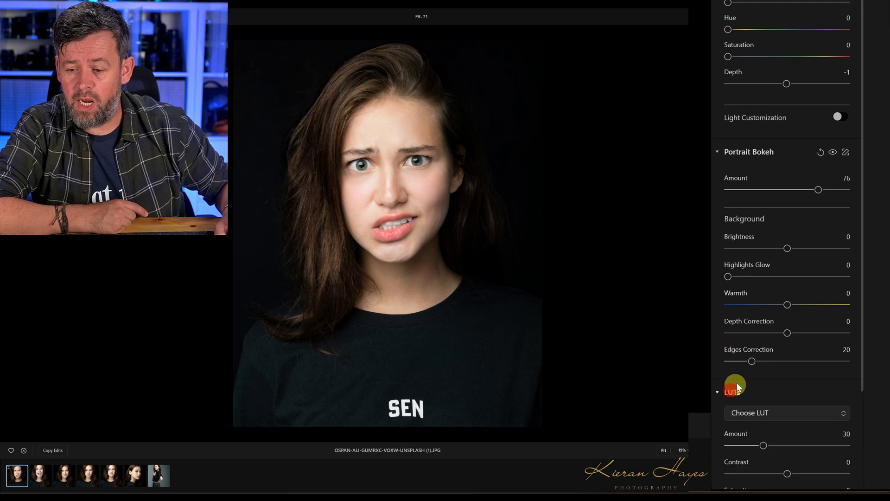
{"action": "scroll", "coordinate": [737, 387], "scroll_direction": "down", "scroll_amount": 3}
{"action": "left_click", "coordinate": [797, 302]}
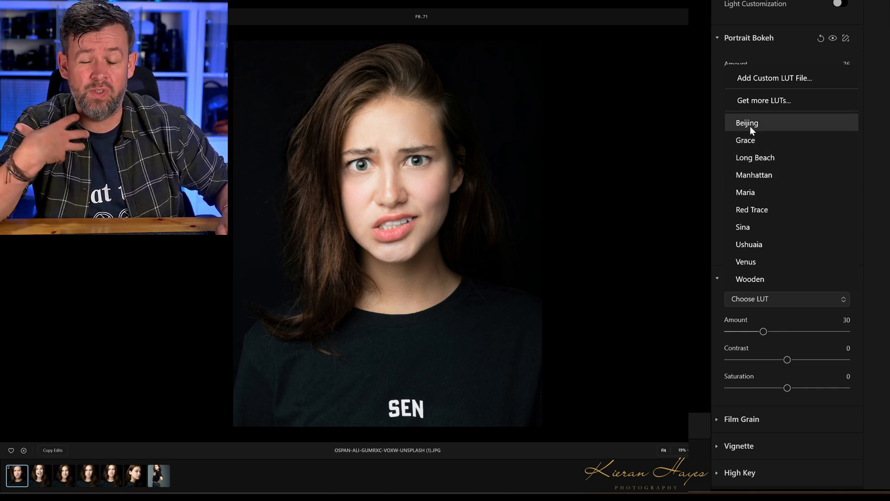
{"action": "left_click", "coordinate": [767, 329]}
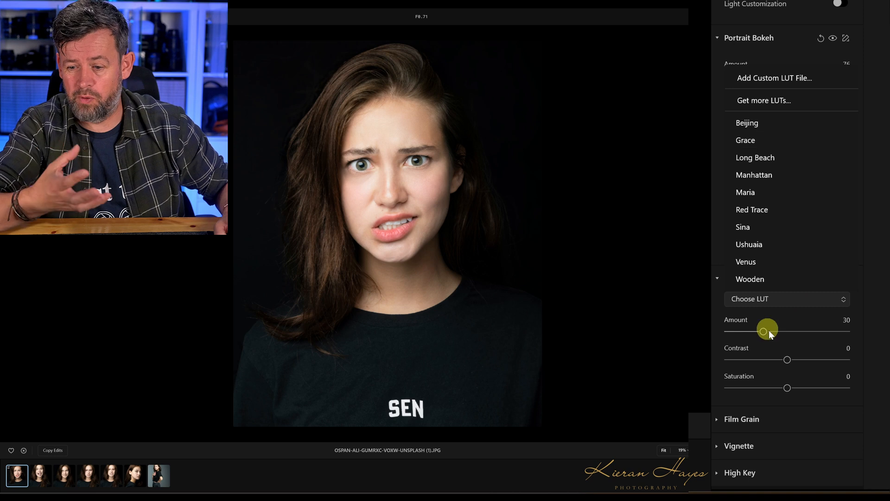
Expand the Film Grain, Vignette and High Key settings for review, and compare the edited portrait with its original.
{"action": "left_click", "coordinate": [744, 419]}
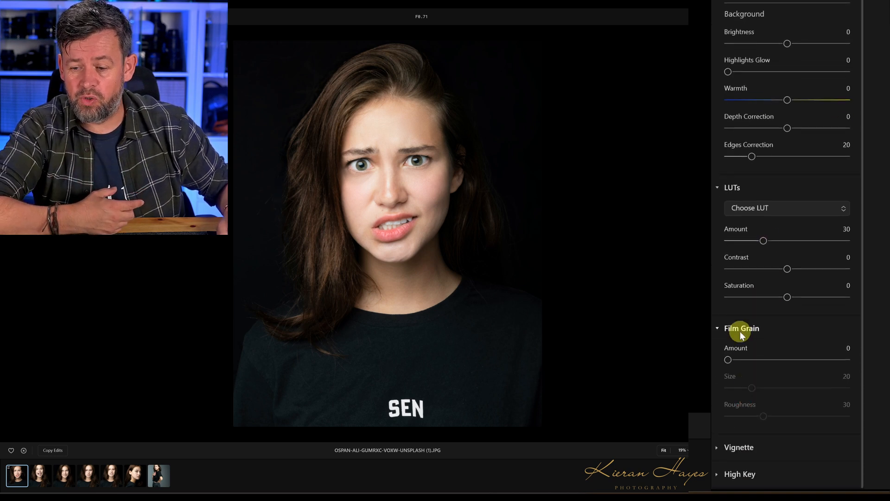
{"action": "left_click", "coordinate": [744, 444]}
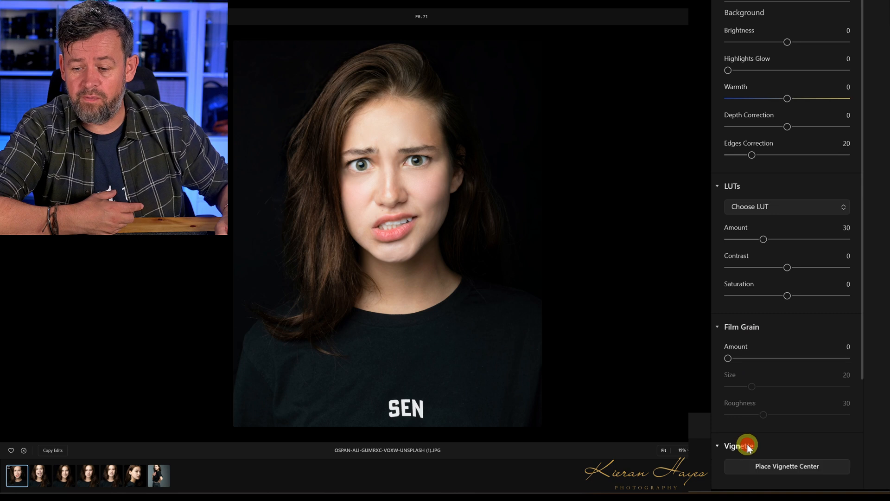
{"action": "scroll", "coordinate": [757, 271], "scroll_direction": "down", "scroll_amount": 1}
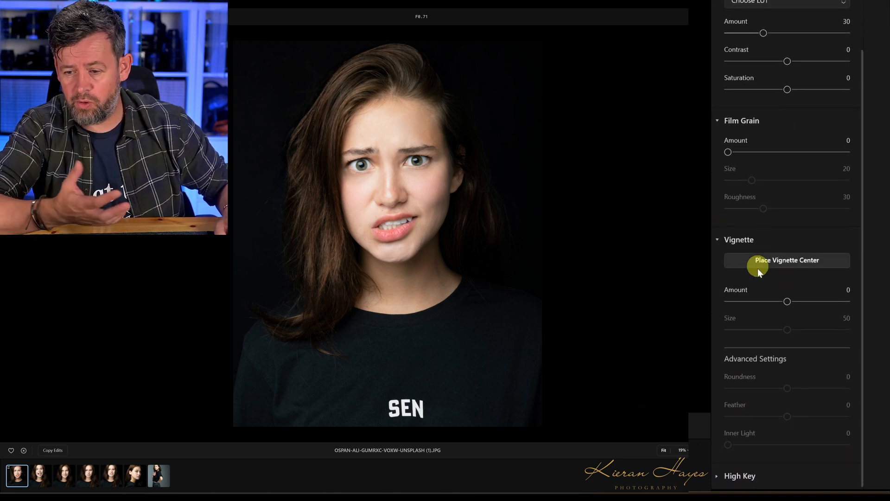
{"action": "left_click", "coordinate": [738, 475]}
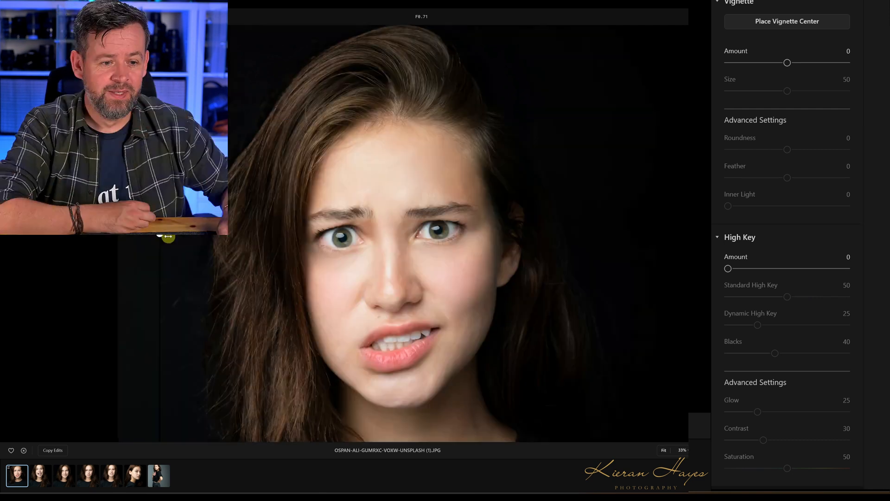
{"action": "left_click_drag", "start_coordinate": [181, 237], "coordinate": [219, 225]}
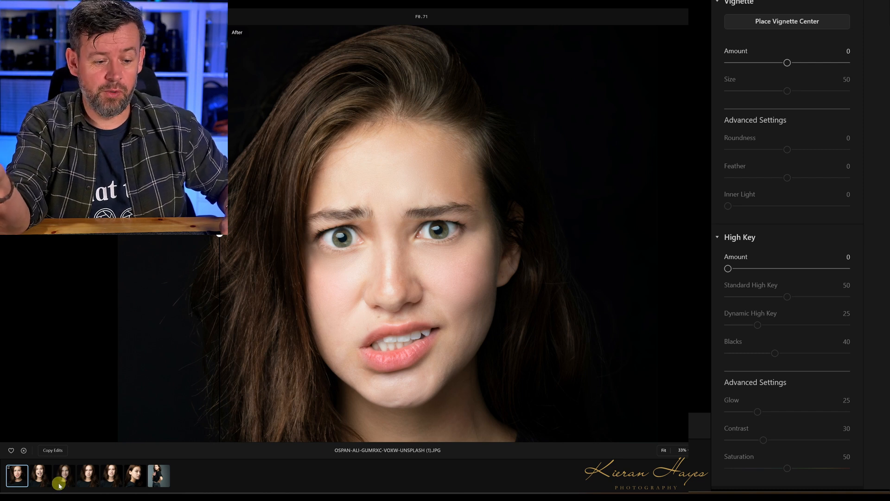
Copy the first portrait's edits and paste them onto the third through seventh photos in the filmstrip.
{"action": "left_click", "coordinate": [53, 450]}
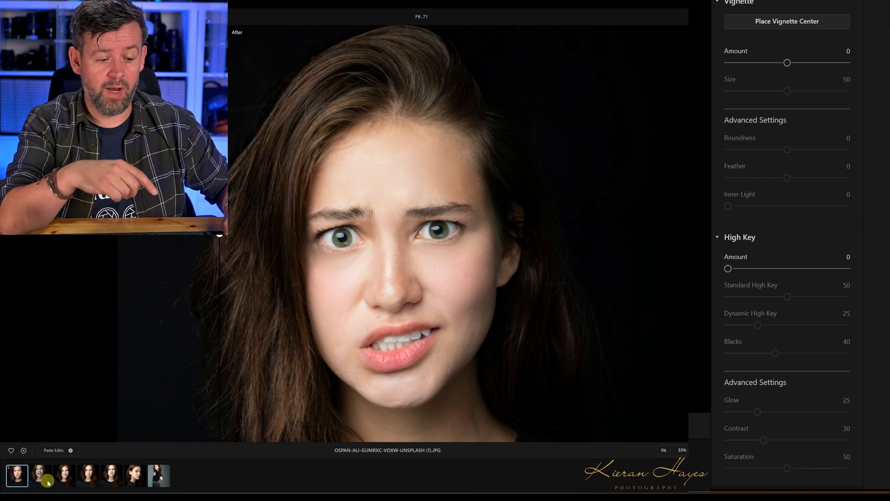
{"action": "left_click", "coordinate": [63, 473]}
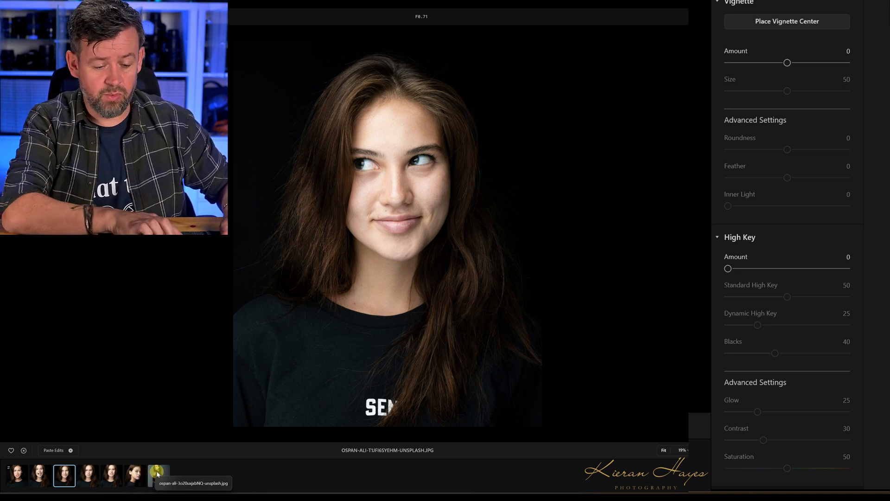
{"action": "left_click", "coordinate": [158, 473], "text": "shift"}
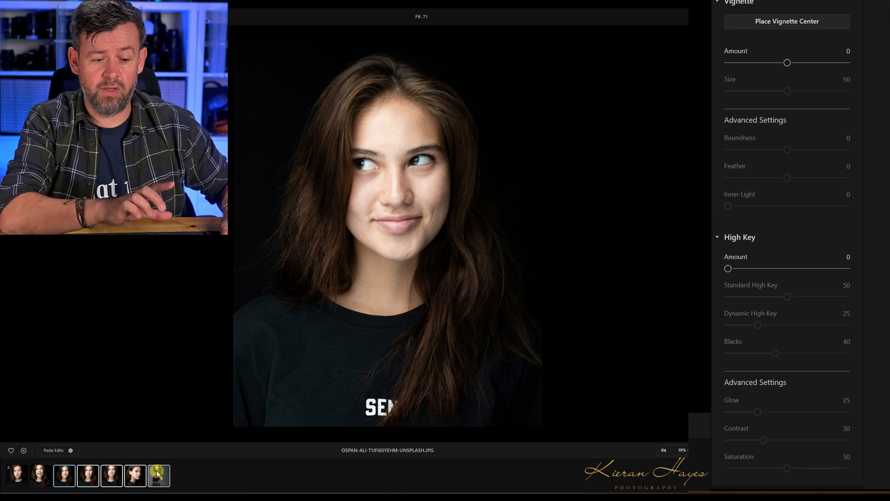
{"action": "left_click", "coordinate": [56, 452]}
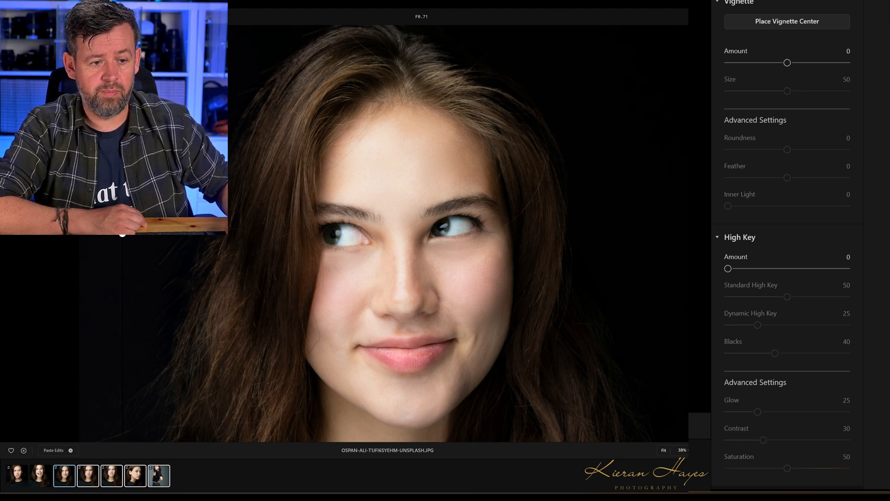
Compare the before and after versions of the smiling portrait across the face, and return to the full-photo view.
{"action": "left_click_drag", "start_coordinate": [246, 235], "coordinate": [658, 239]}
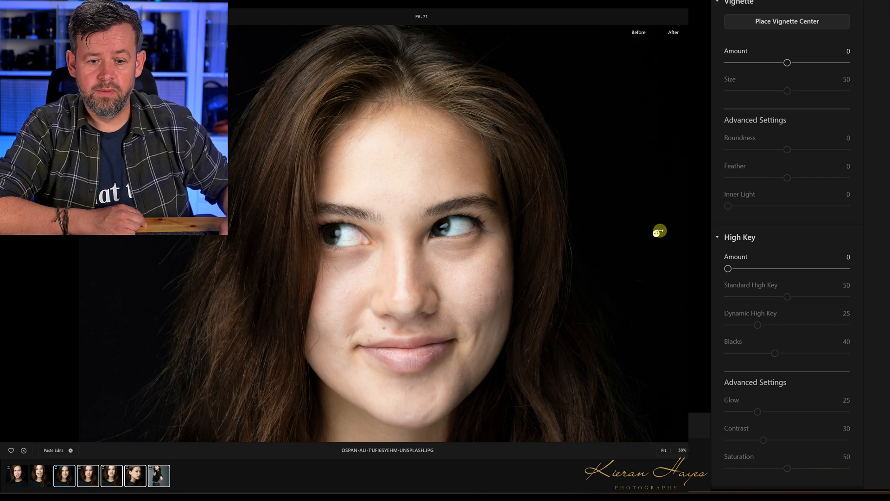
{"action": "left_click_drag", "start_coordinate": [658, 231], "coordinate": [135, 235]}
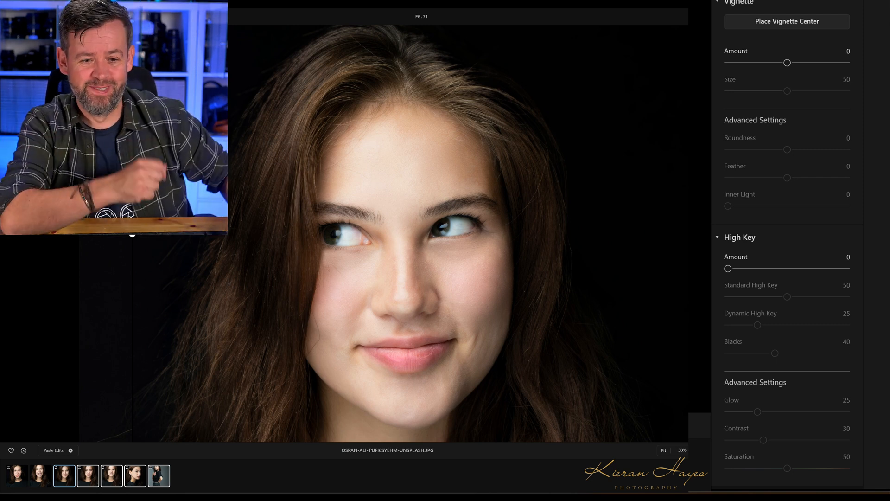
{"action": "left_click_drag", "start_coordinate": [132, 235], "coordinate": [208, 237]}
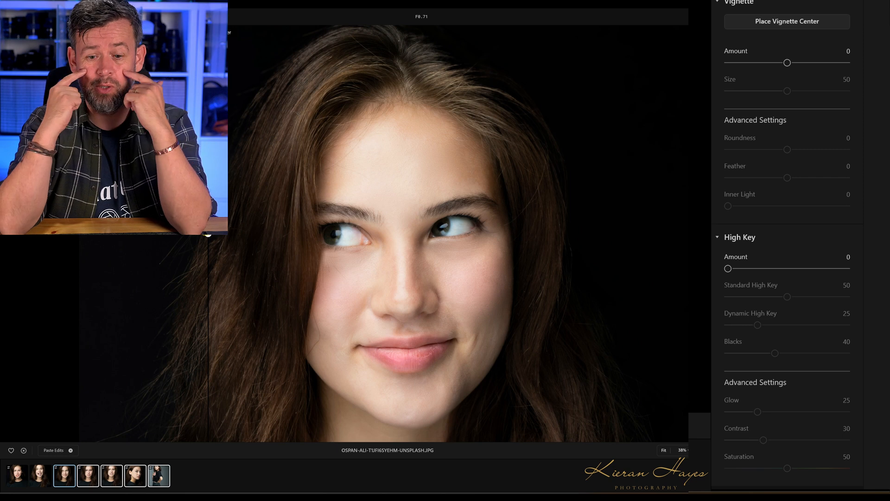
{"action": "left_click", "coordinate": [409, 279]}
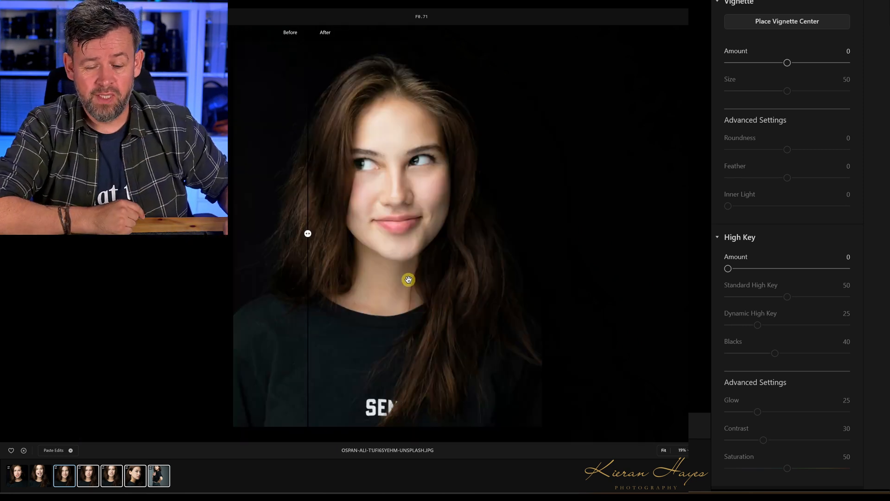